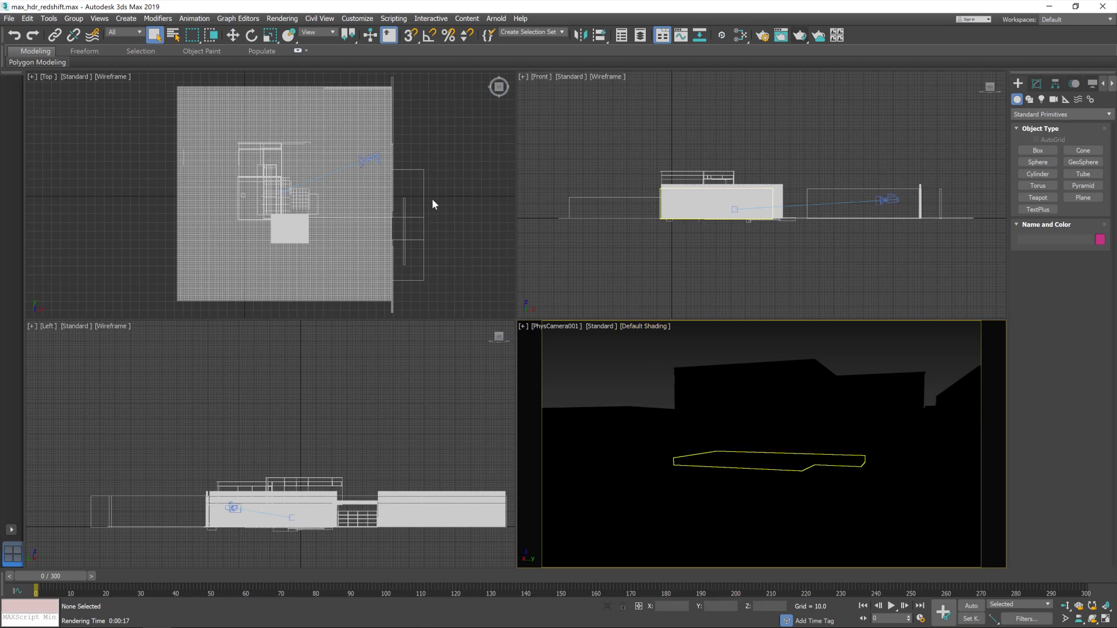
Step: Pan the Top view left to leave empty space to the right of the house
middle_drag(438, 188, 329, 189)
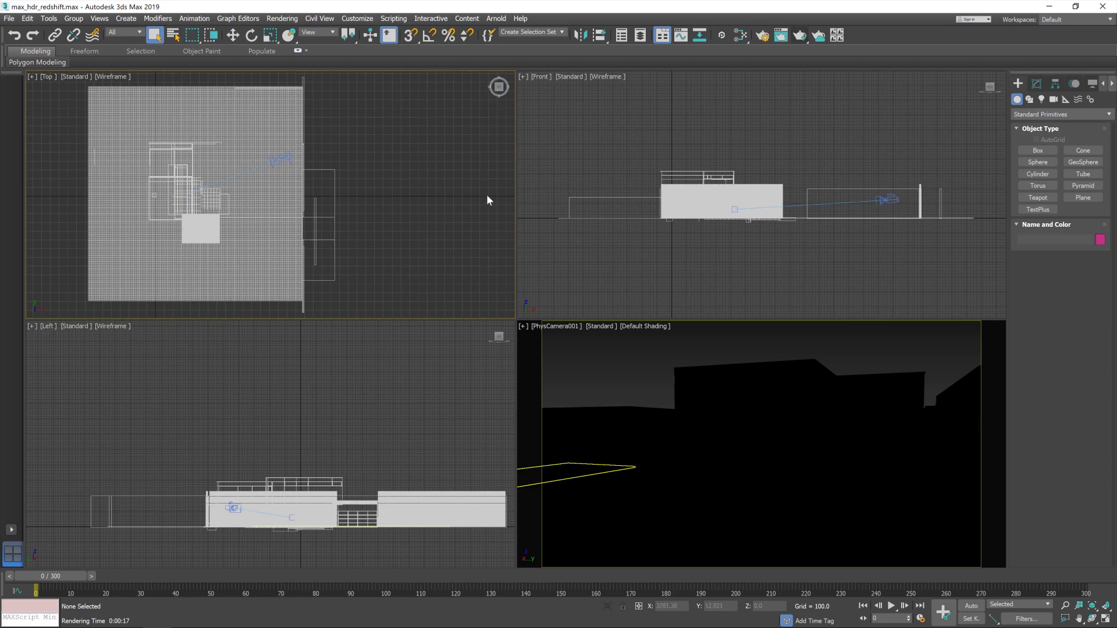
Step: Create a Redshift dome light in the Top viewport beside the house
click(1041, 100)
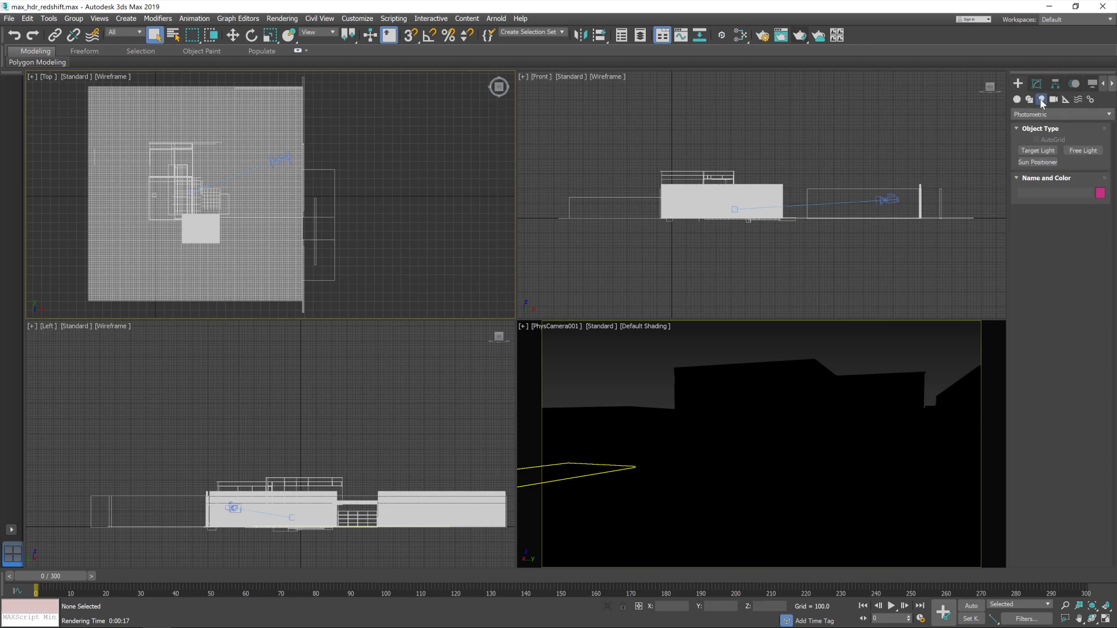
click(1050, 112)
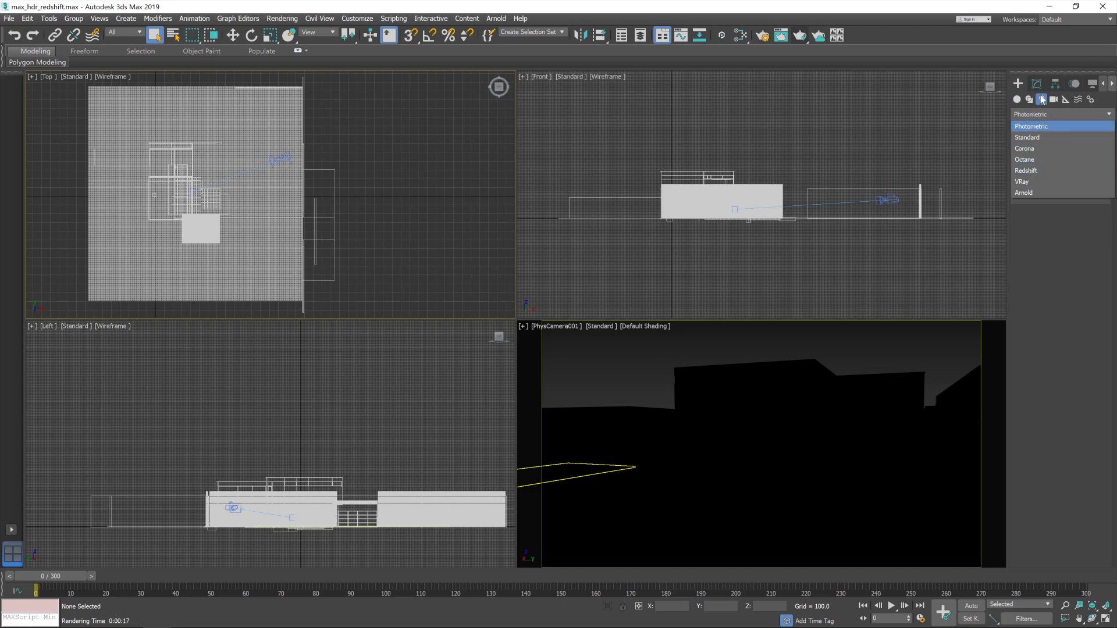
click(1037, 170)
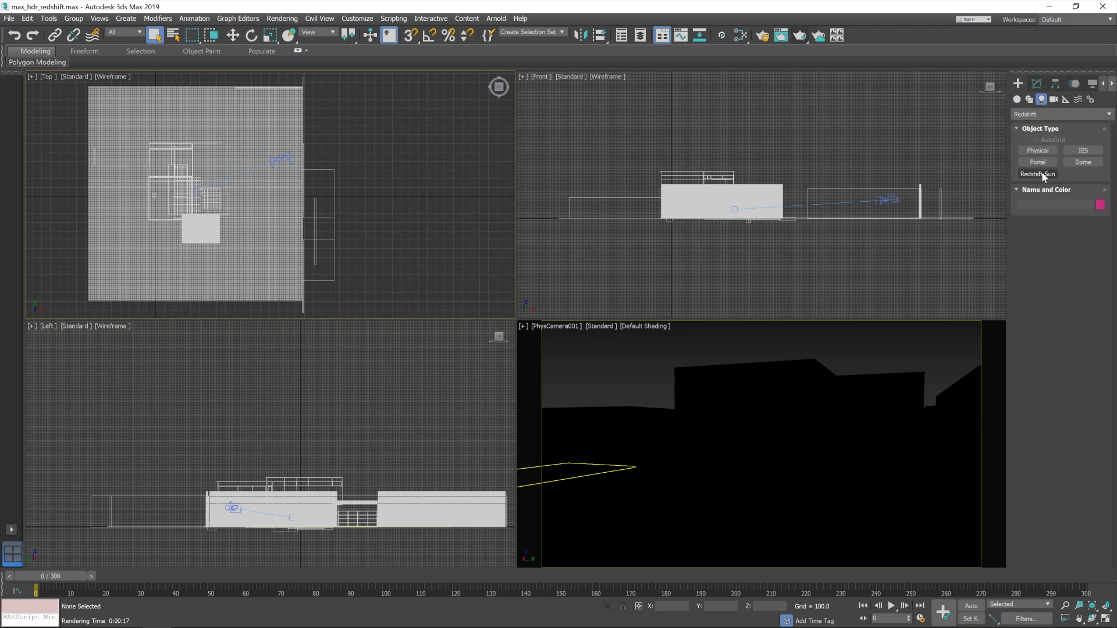
click(1089, 163)
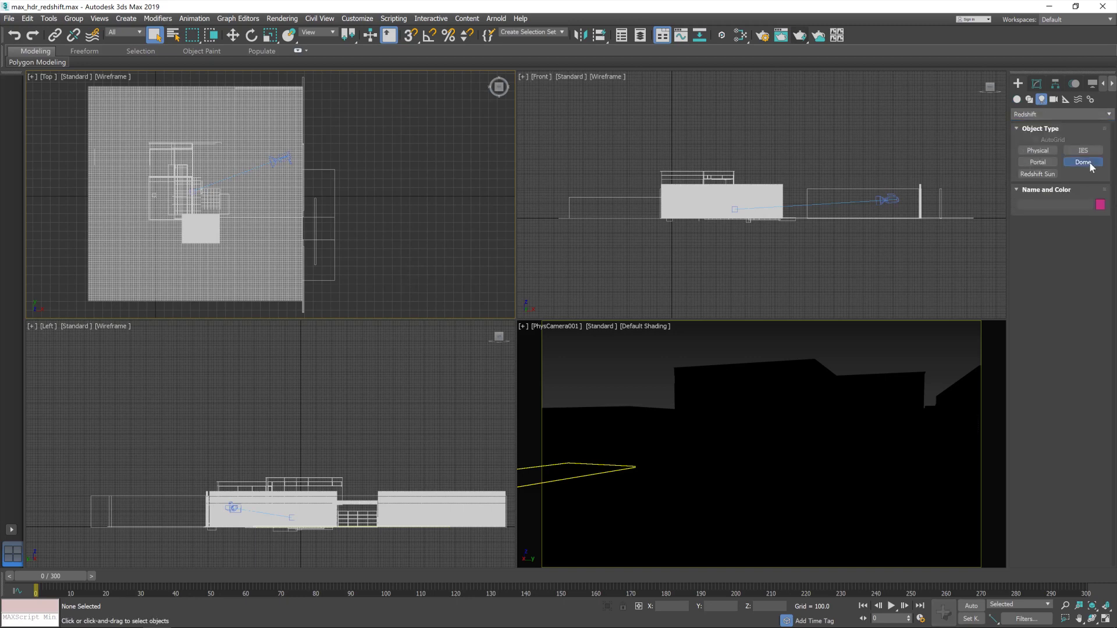
click(398, 154)
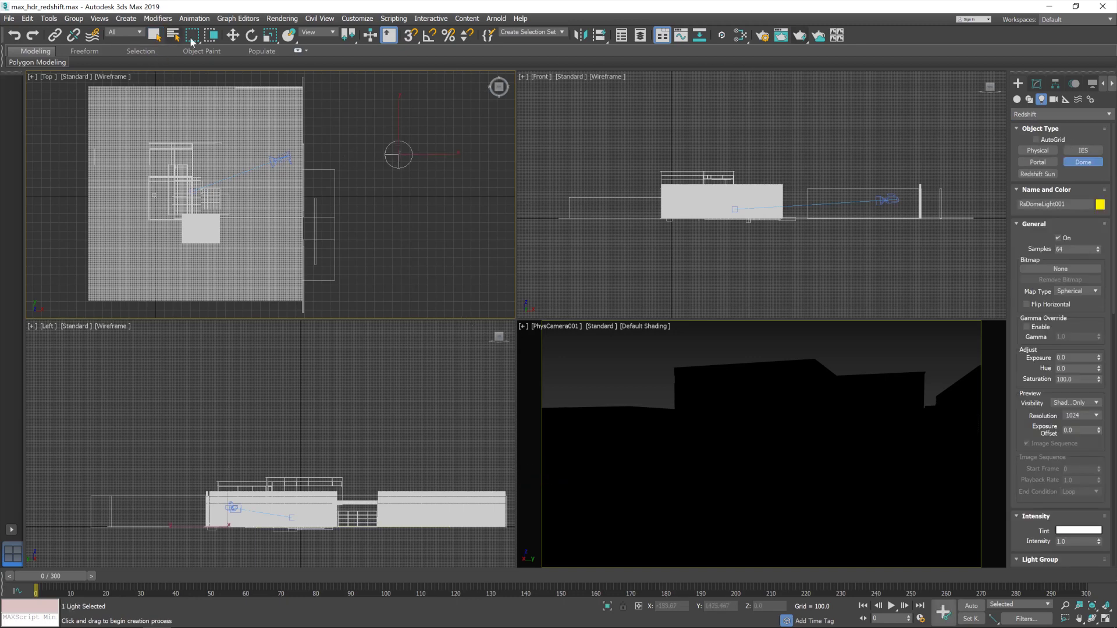
Step: Open RsDomeLight001's parameters in the Modify panel and start choosing its bitmap image
click(232, 36)
click(1036, 85)
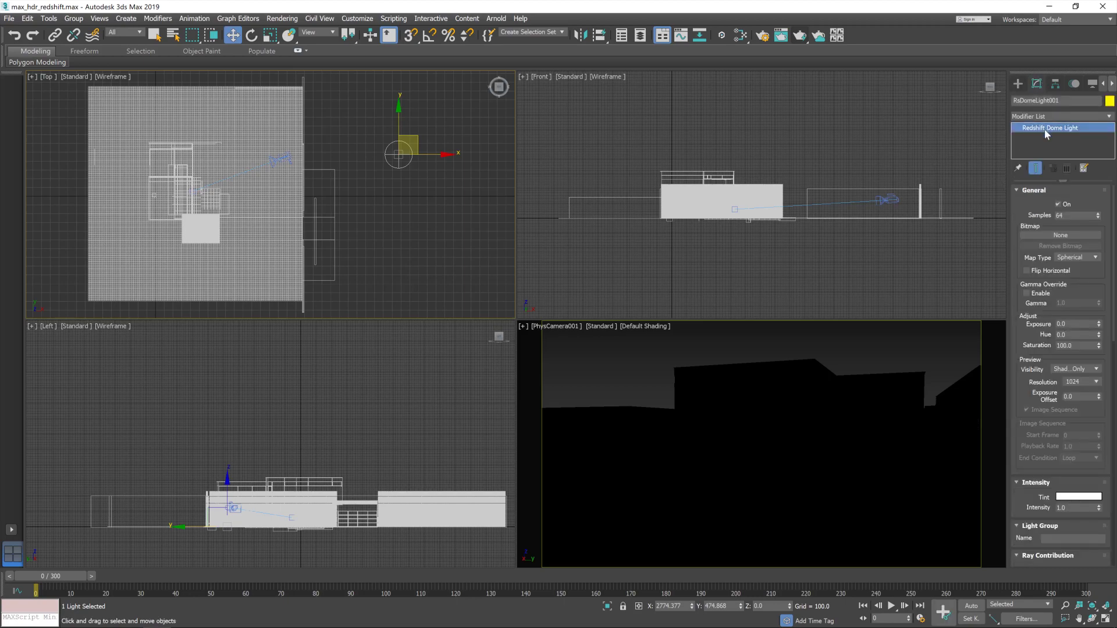
click(1060, 237)
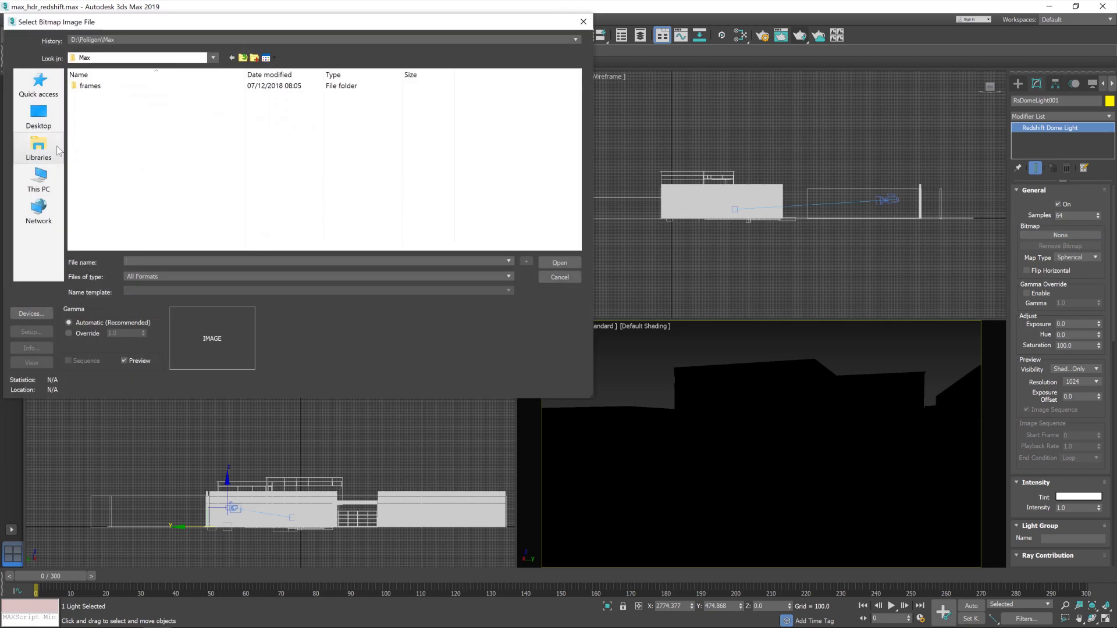
Step: Browse to the D:\Poligon\HDR riverwalk afternoon folder and list the files plainly
click(63, 179)
double_click(255, 195)
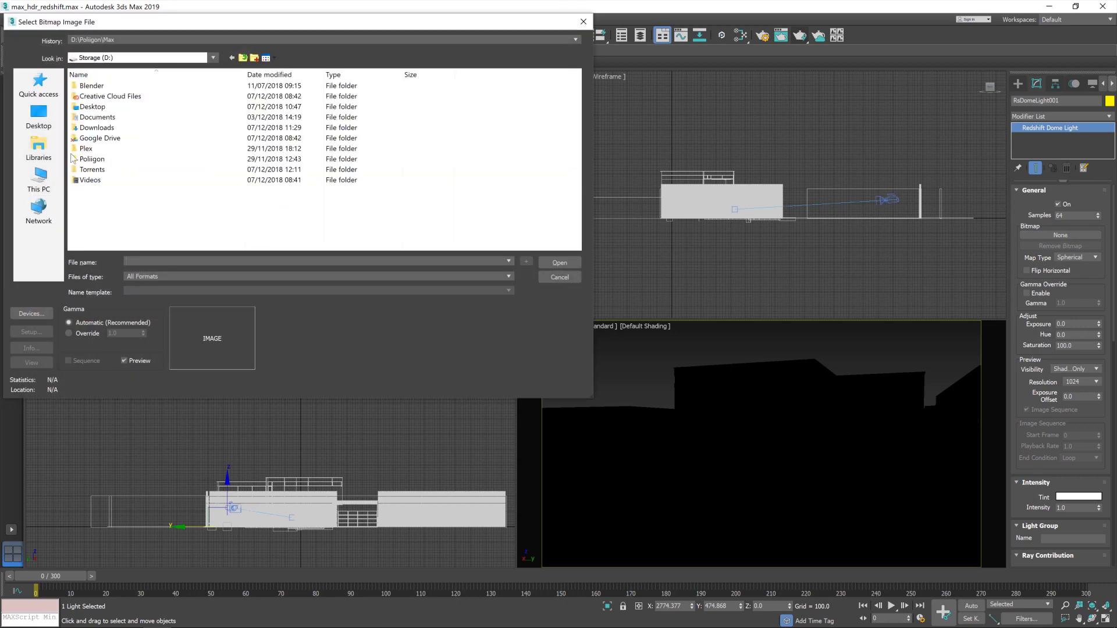
double_click(115, 159)
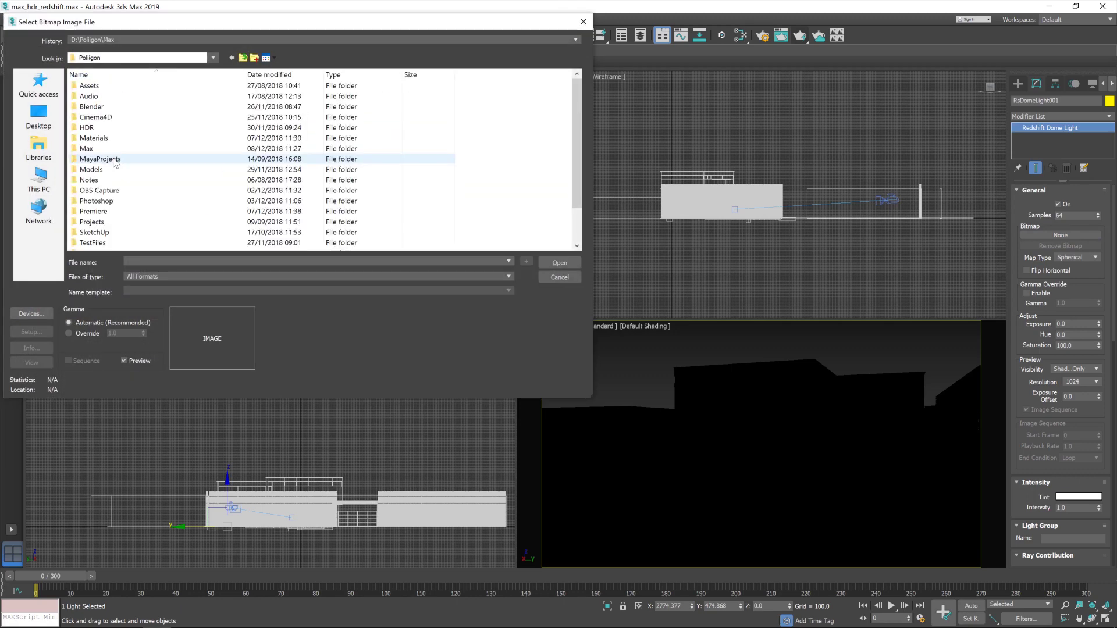
double_click(111, 128)
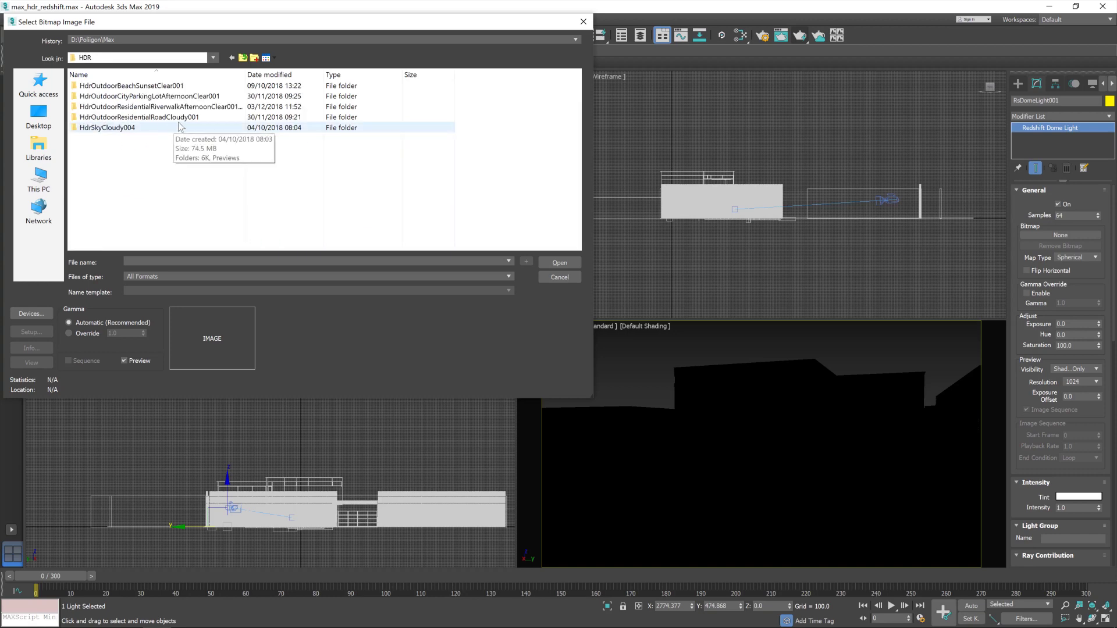
double_click(146, 107)
right_click(173, 154)
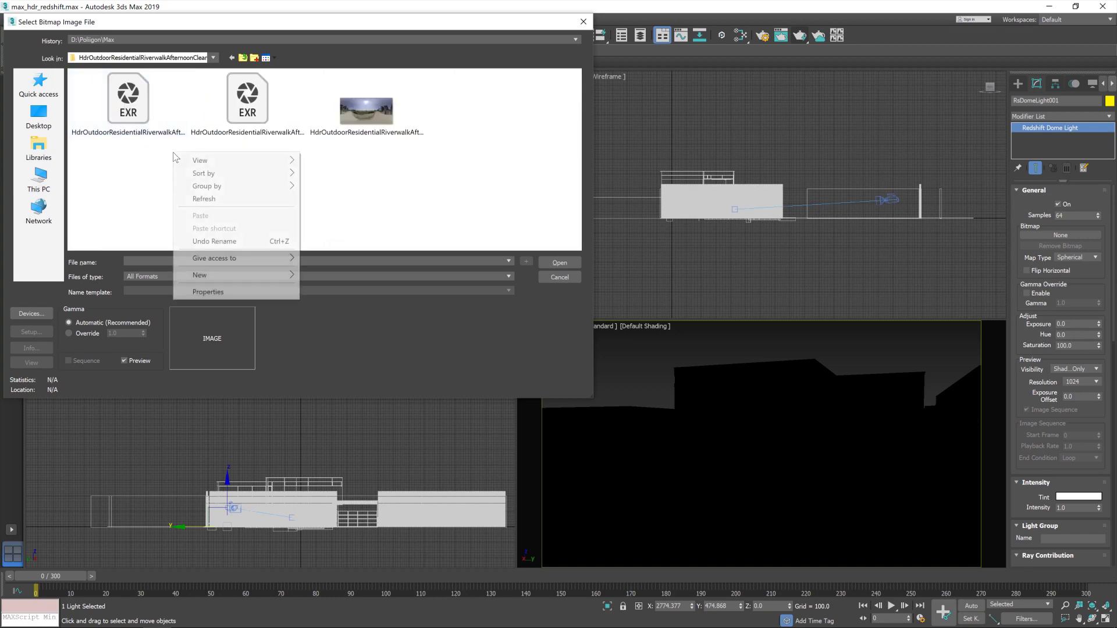
mouse_move(214, 166)
click(362, 212)
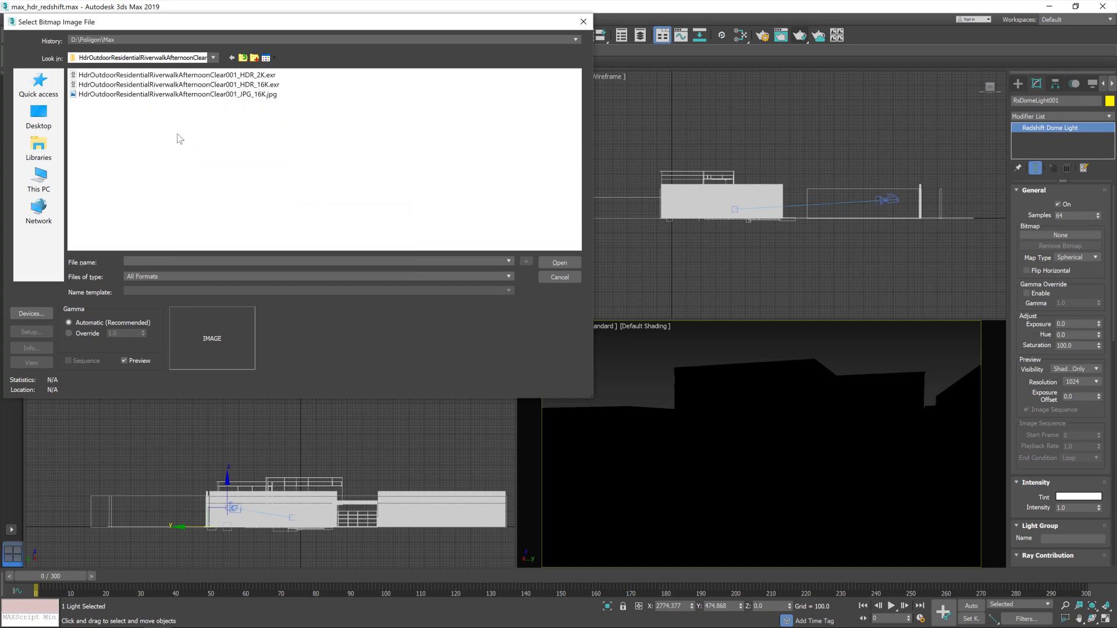
drag(269, 33, 347, 69)
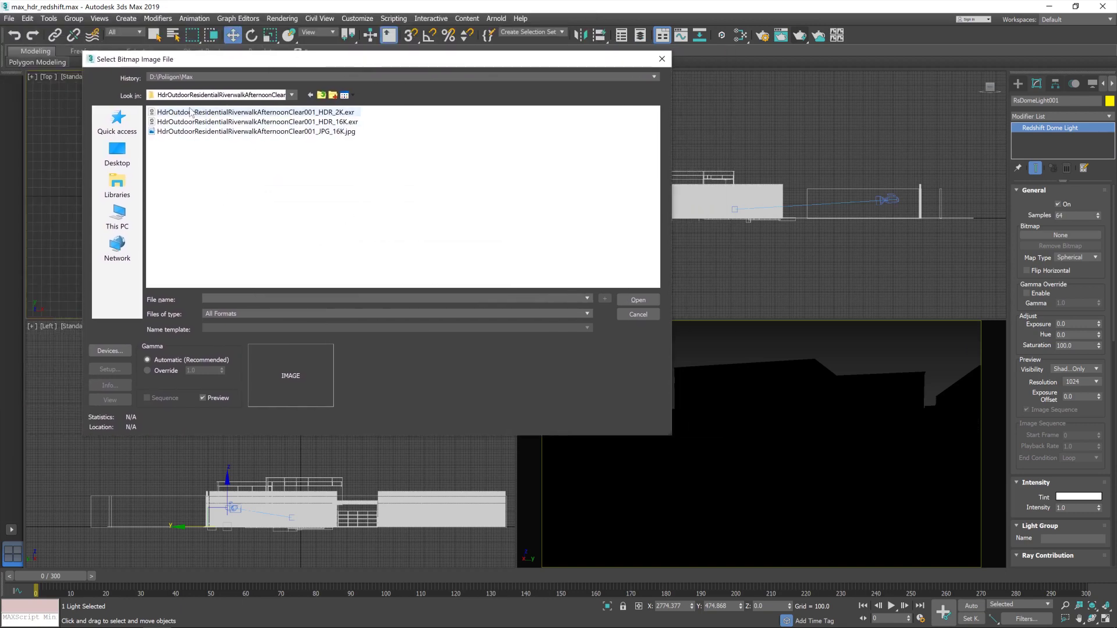
Step: Load HdrOutdoorResidentialRiverwalkAfternoonClear001_HDR_16K.exr and accept the OpenEXR configuration
mouse_move(356, 123)
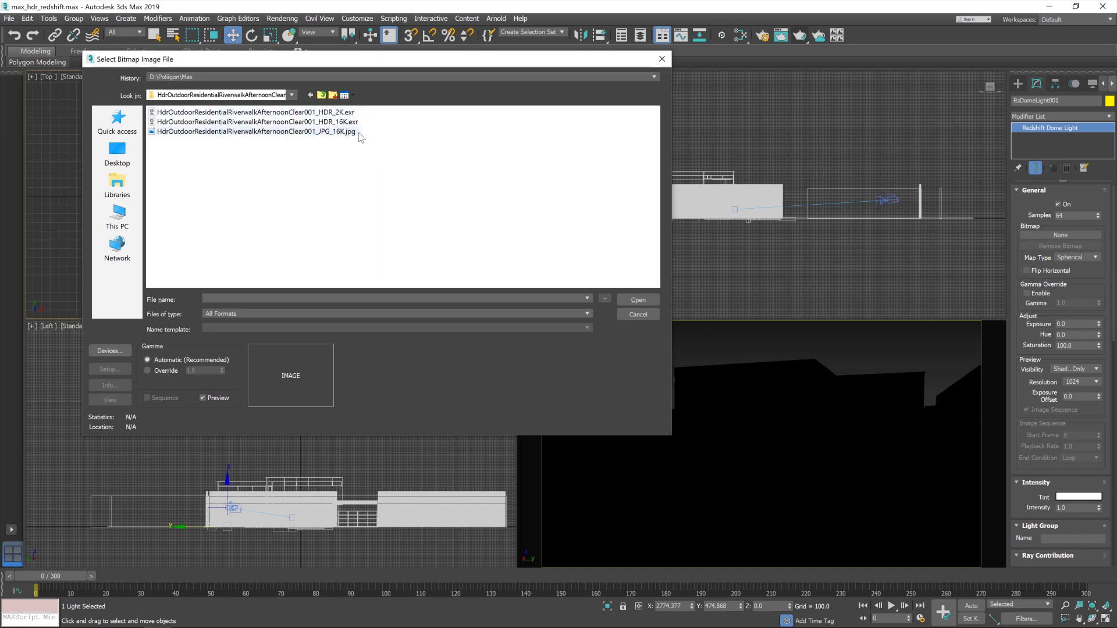
click(348, 121)
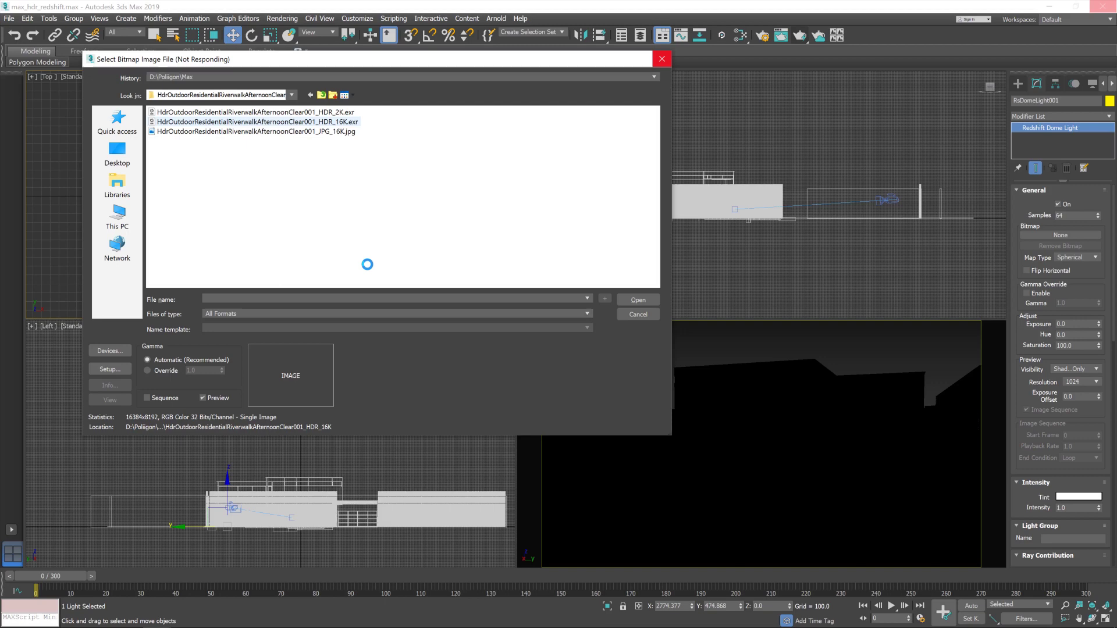
click(638, 300)
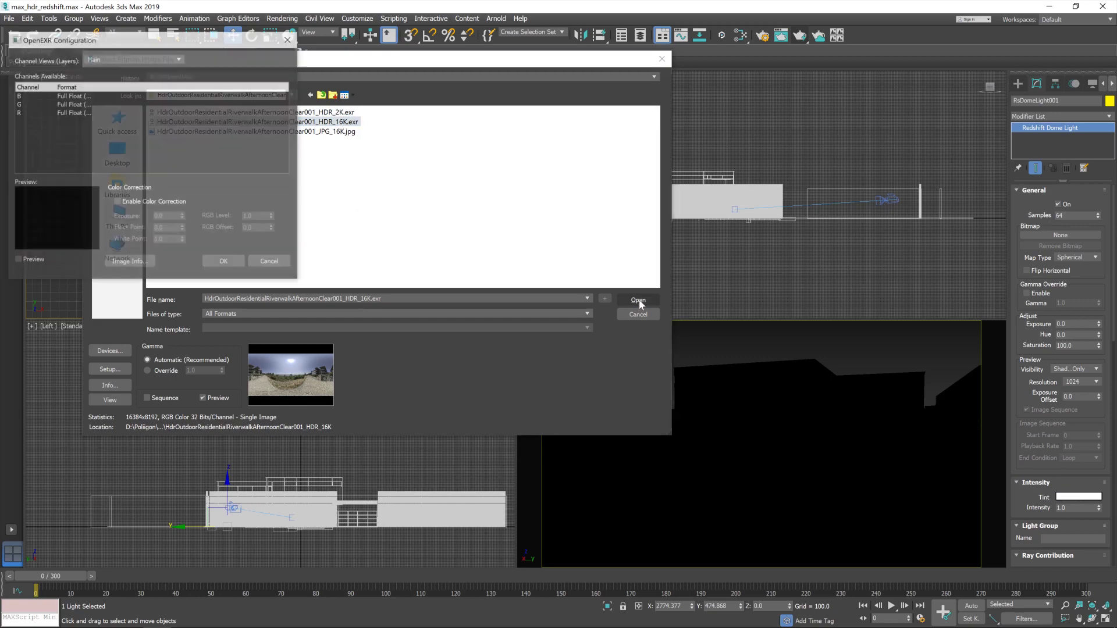
click(223, 262)
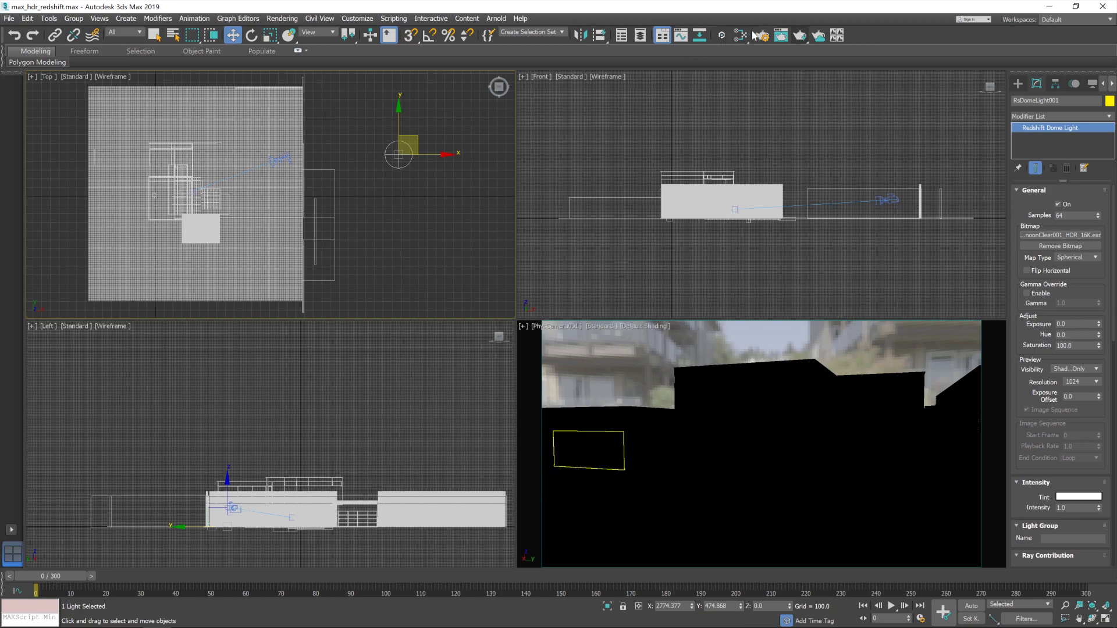
click(782, 36)
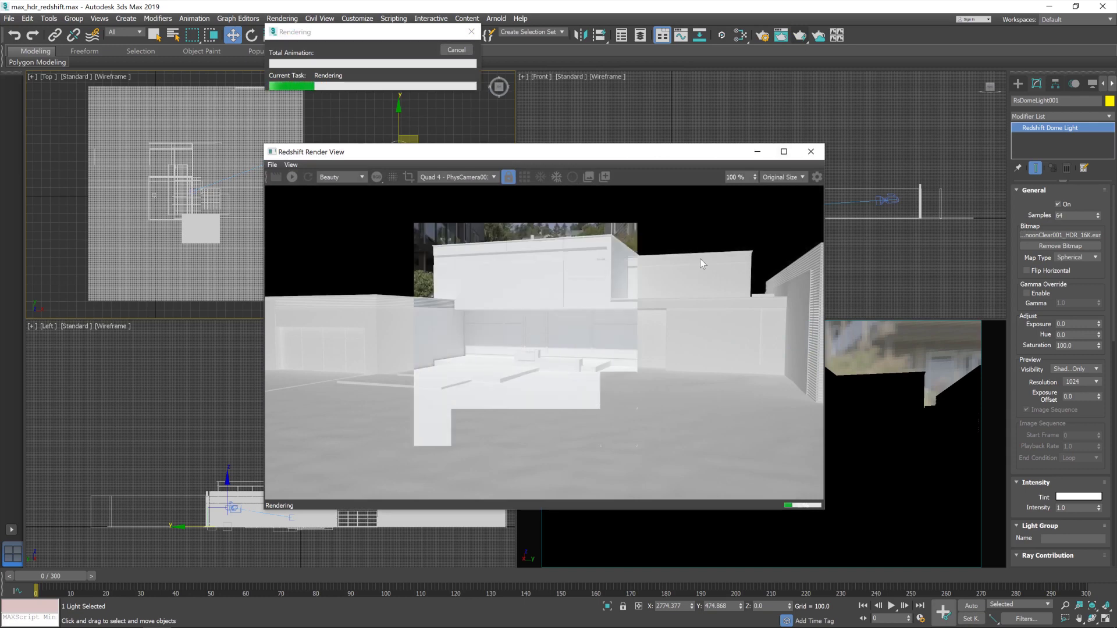
click(810, 152)
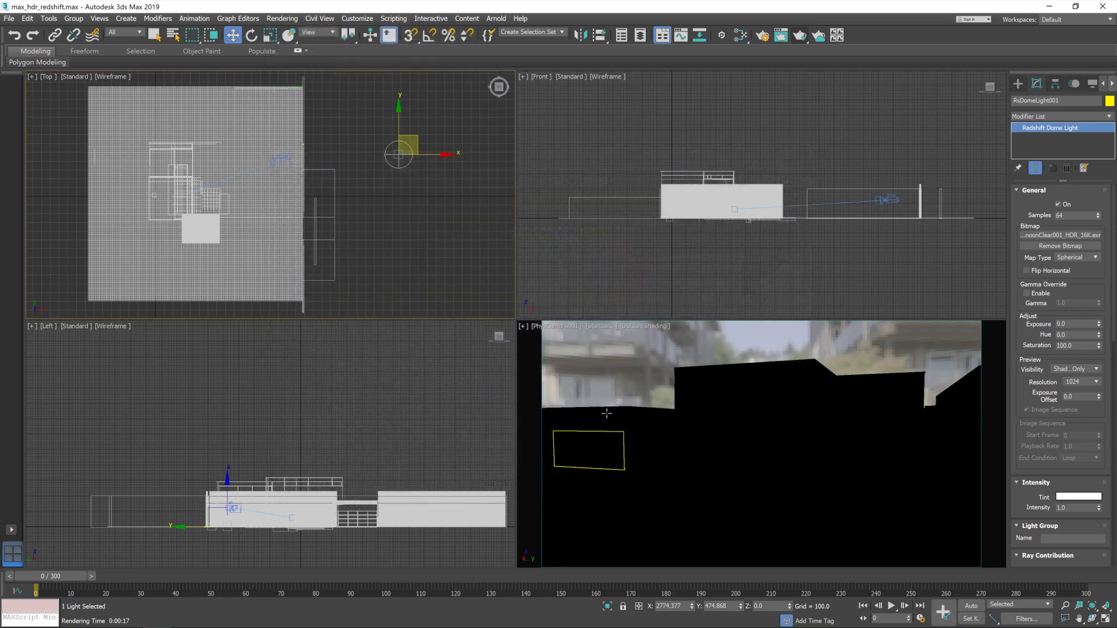
click(252, 37)
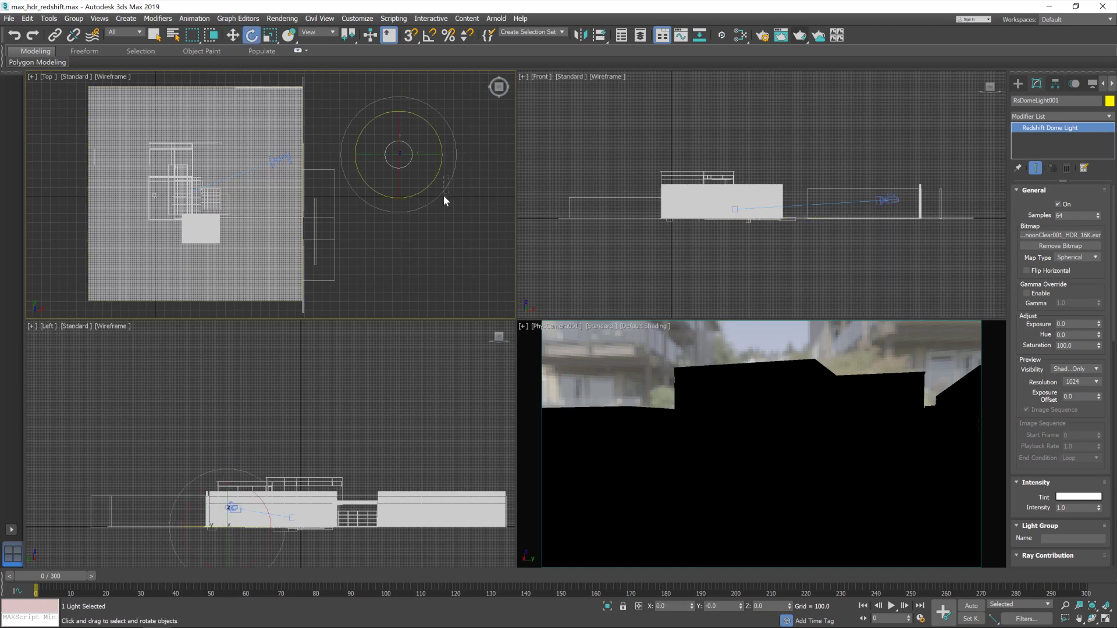
click(436, 198)
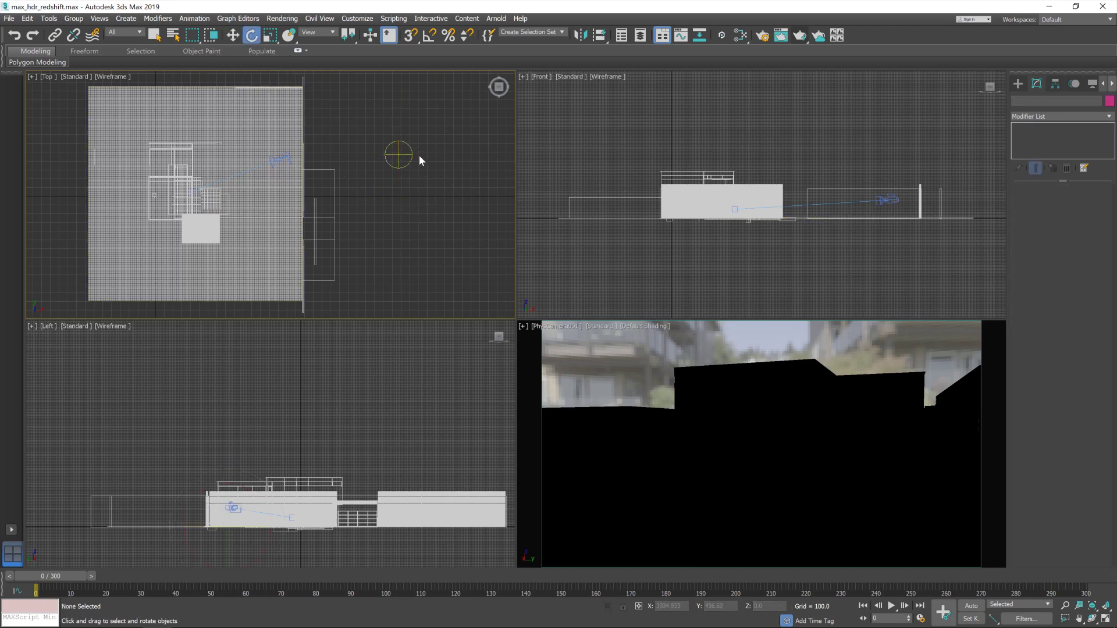
click(399, 154)
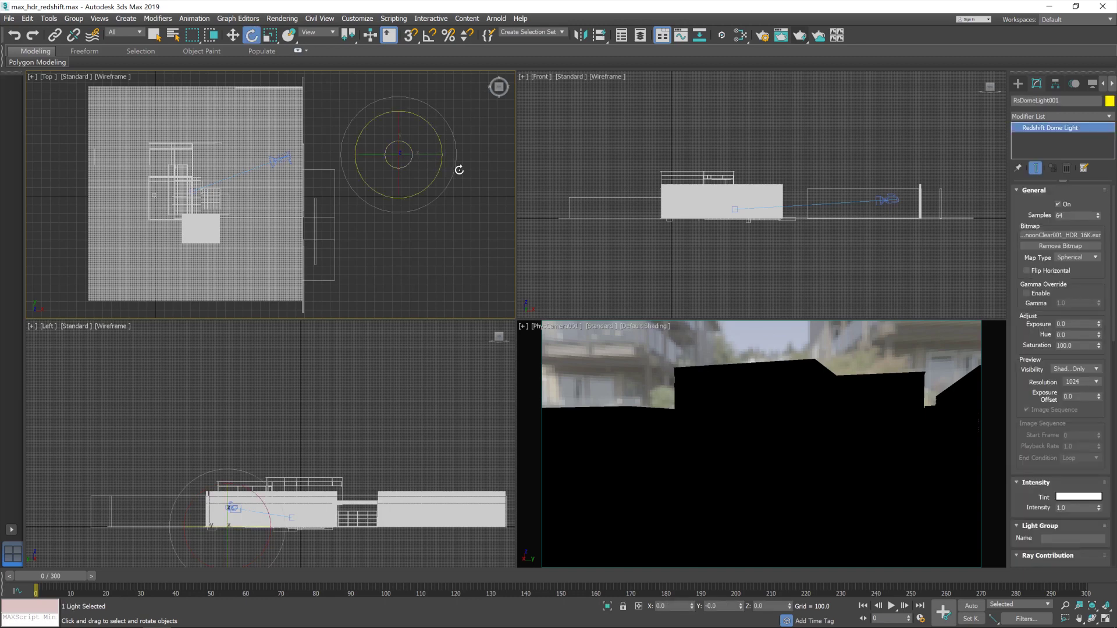
drag(454, 169, 465, 220)
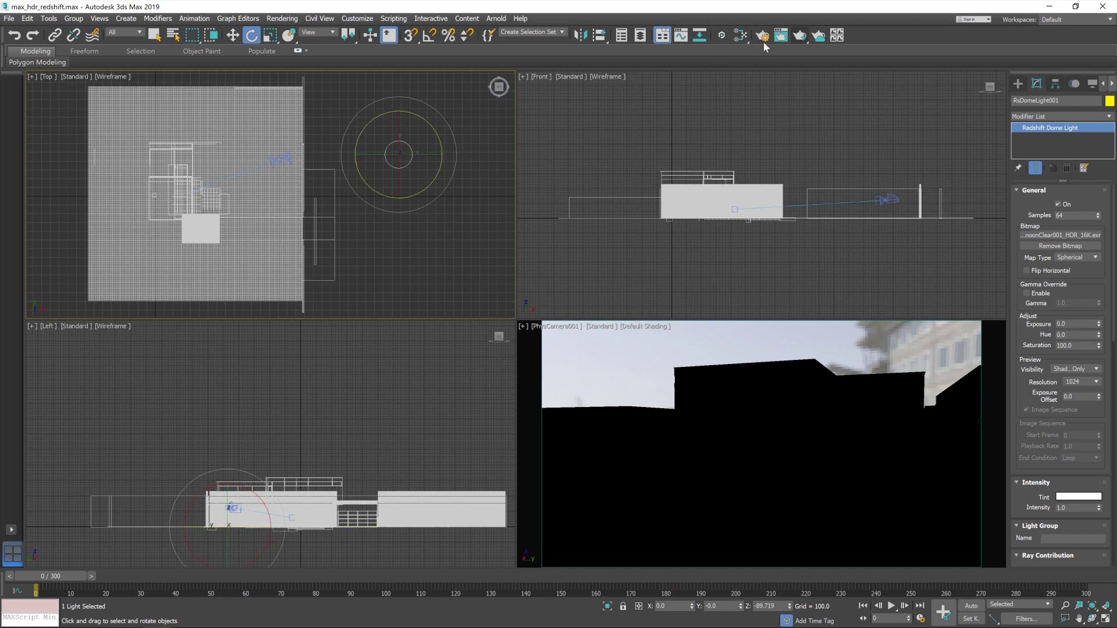
click(800, 38)
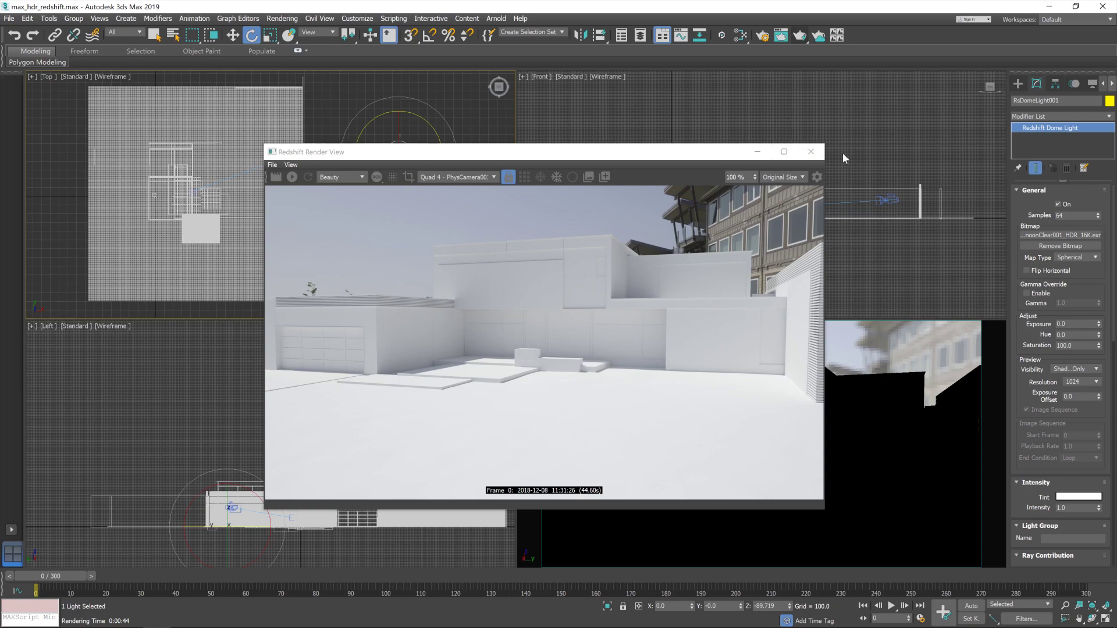
Step: Close the finished Redshift render of the 16K HDR-lit camera view
click(810, 151)
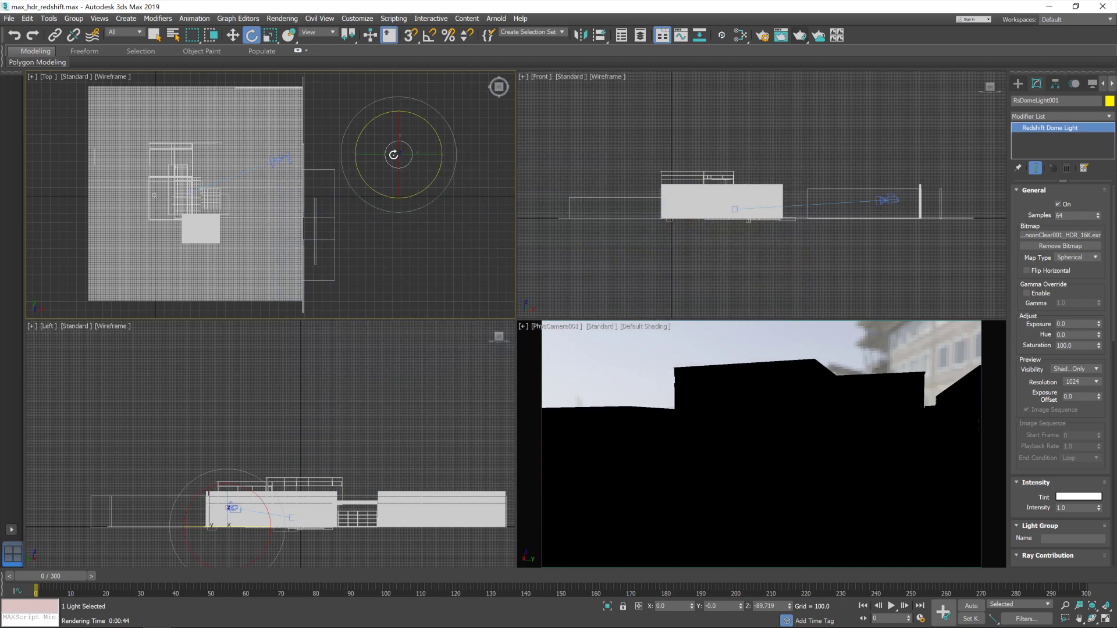
Step: Replace the dome light's image with the riverwalk HDR_2K.exr and render the scene
click(1065, 237)
click(258, 77)
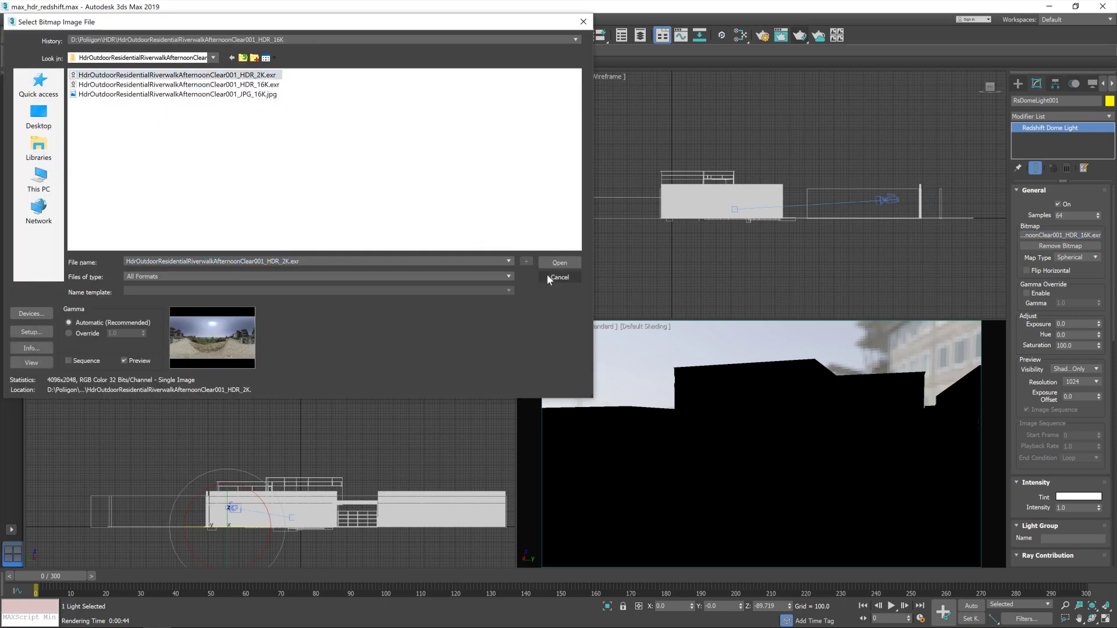
click(558, 263)
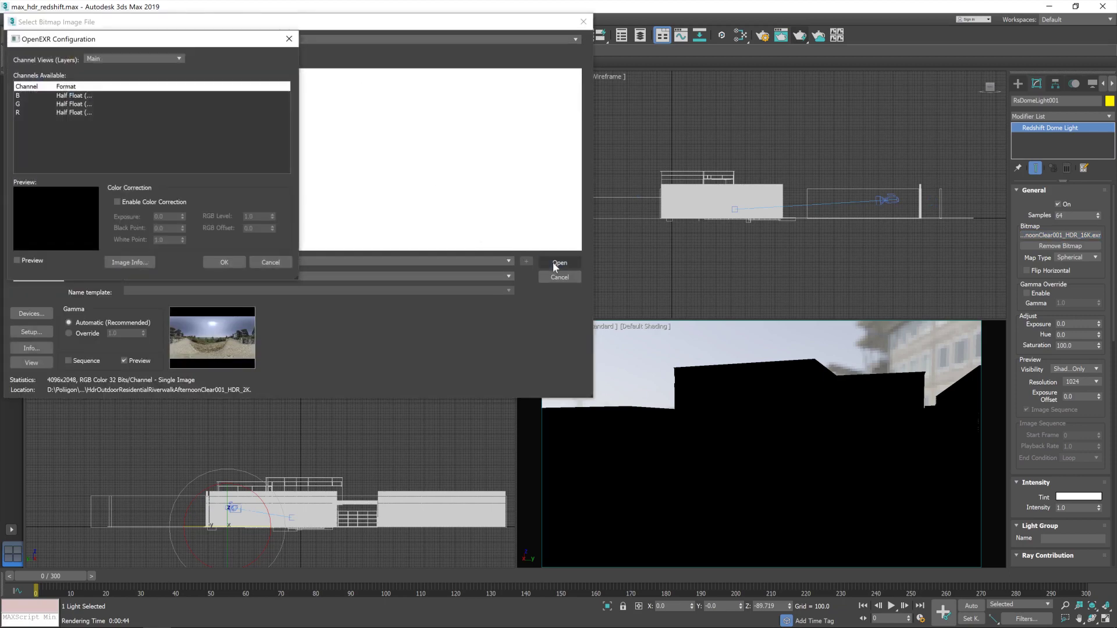
click(244, 261)
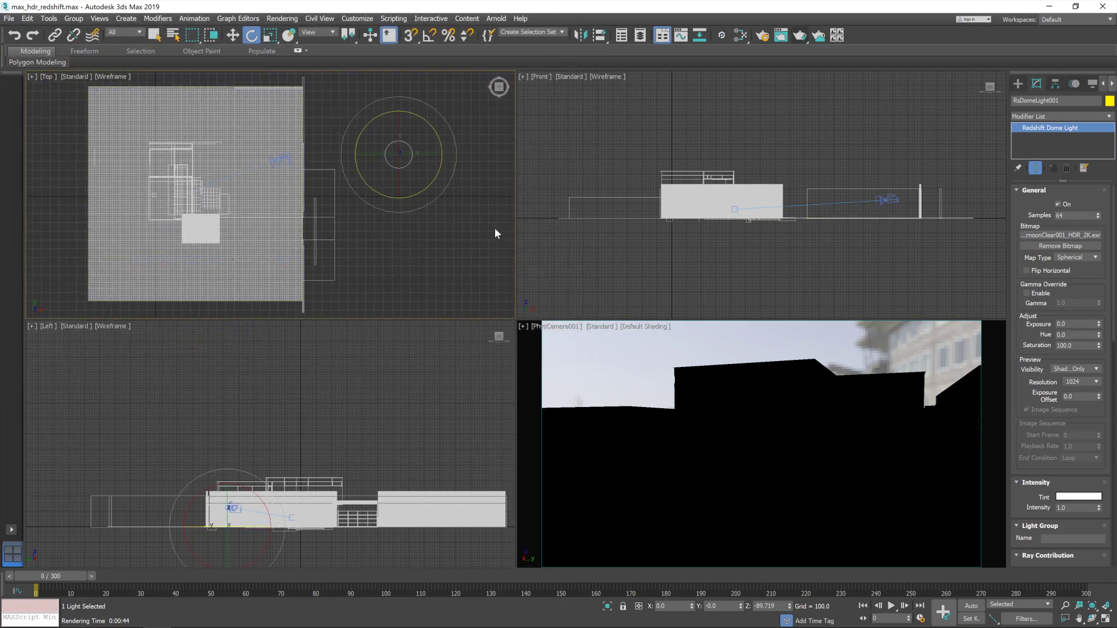
click(799, 35)
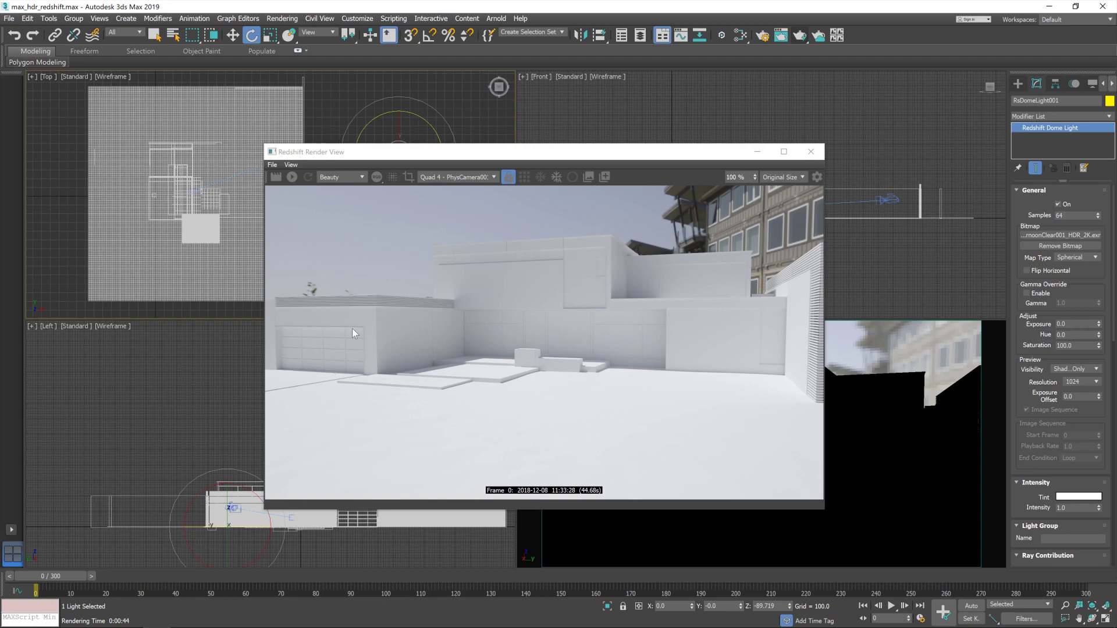
Step: Close the Redshift render of the 2K HDR-lit camera view
click(811, 152)
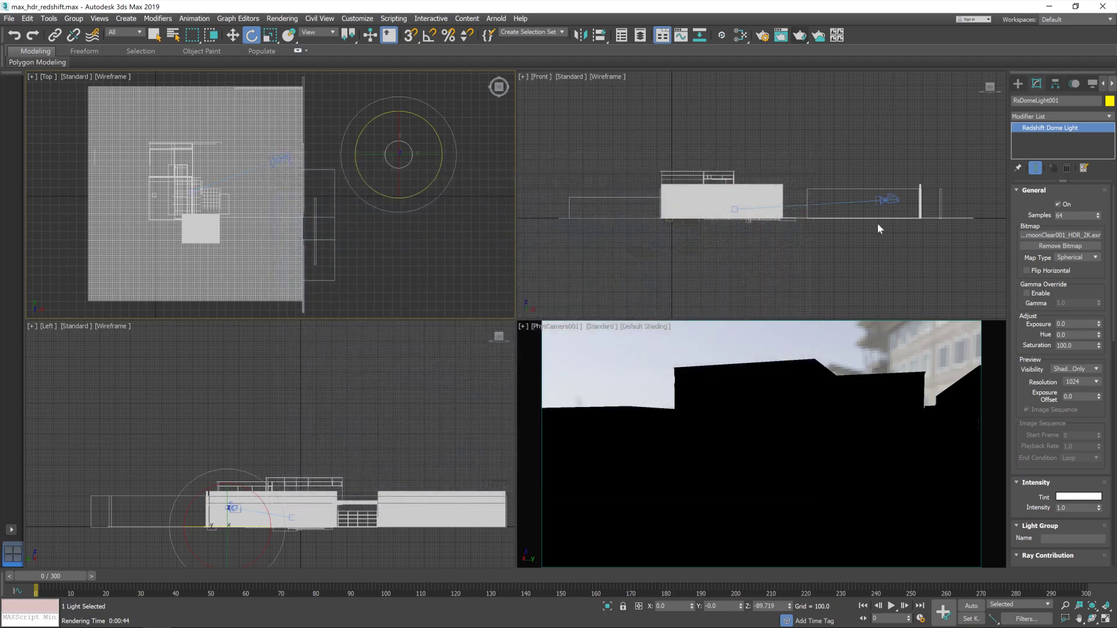
Step: Place a second Redshift dome light, RsDomeLight002, below the first in the Top view
click(1018, 83)
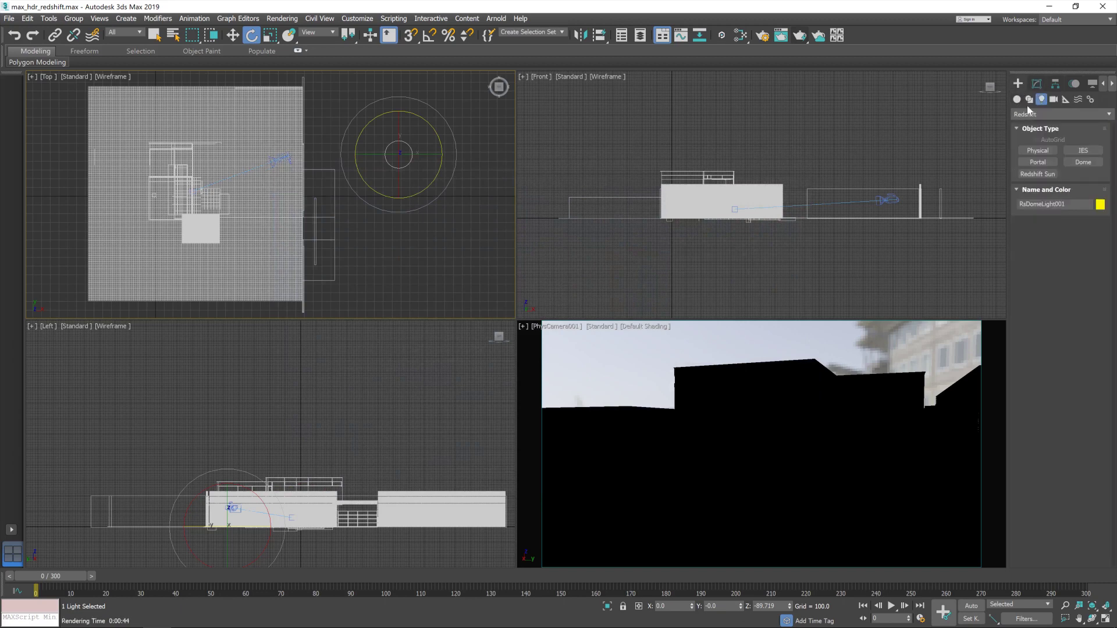
click(1075, 163)
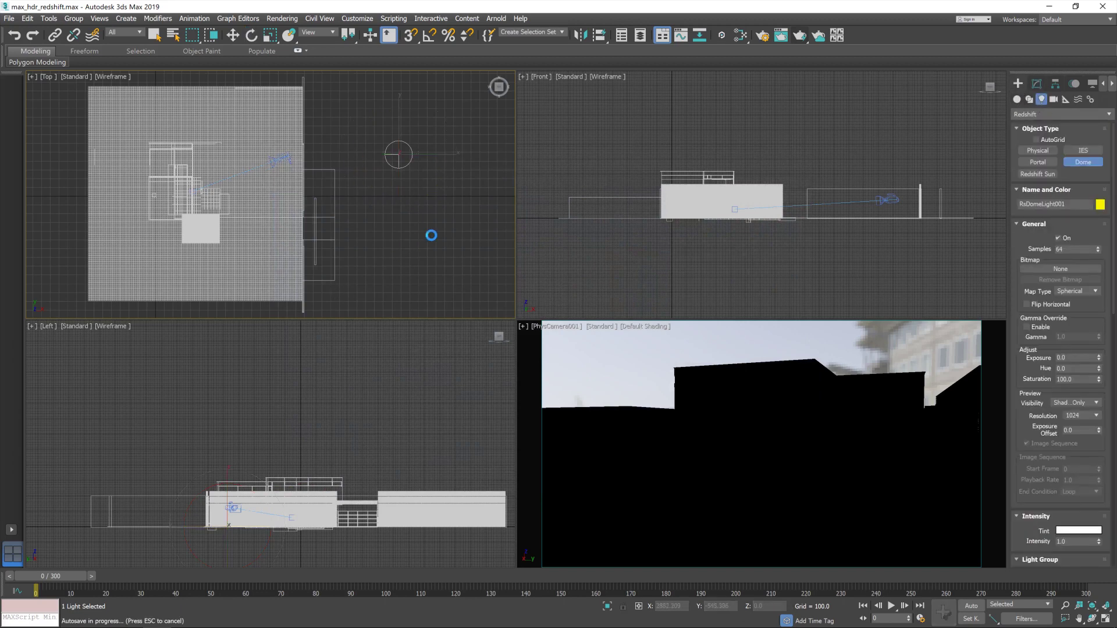
click(431, 235)
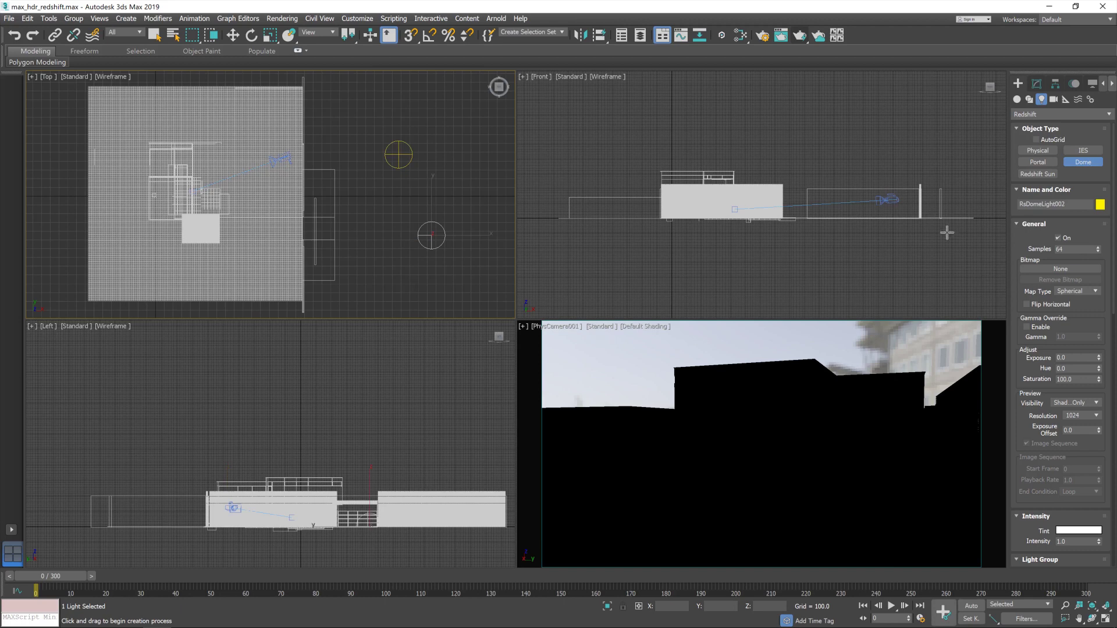
click(233, 36)
Step: Select the original dome light RsDomeLight001 and show its parameters
click(417, 155)
click(406, 155)
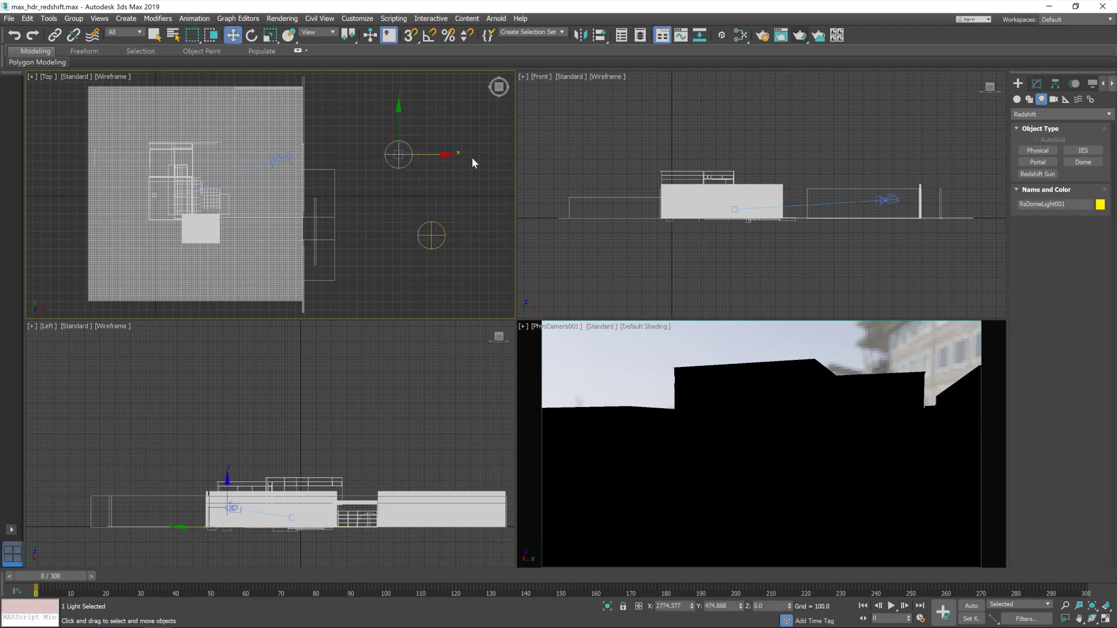
click(1055, 85)
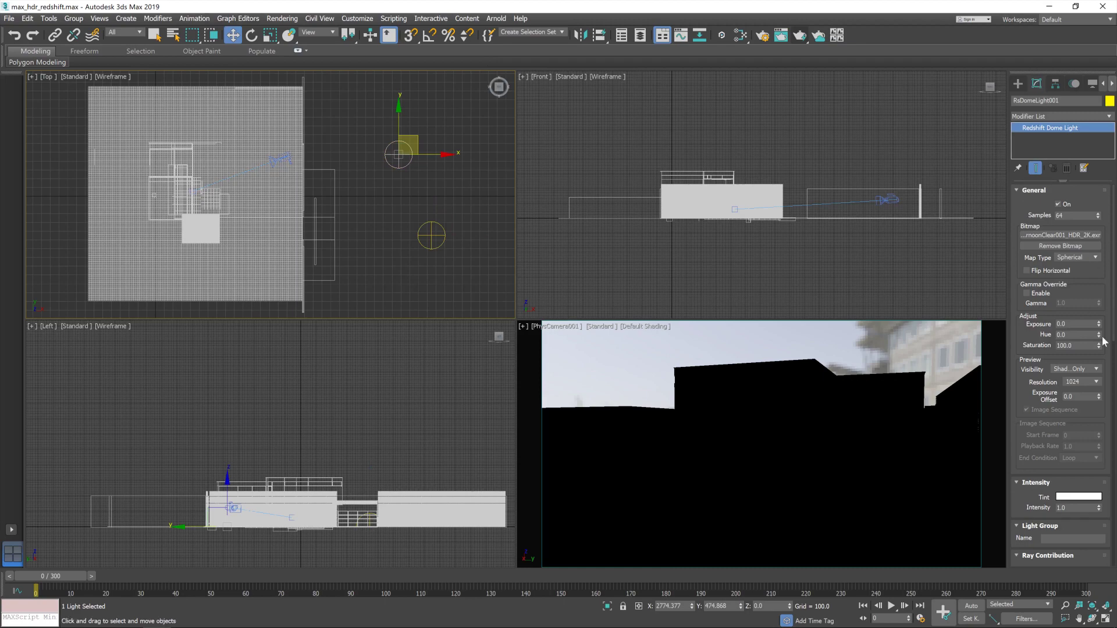
Step: Scroll through RsDomeLight001's rollouts down to Environment and Back-Plate and back up
scroll(1113, 343, down, 5)
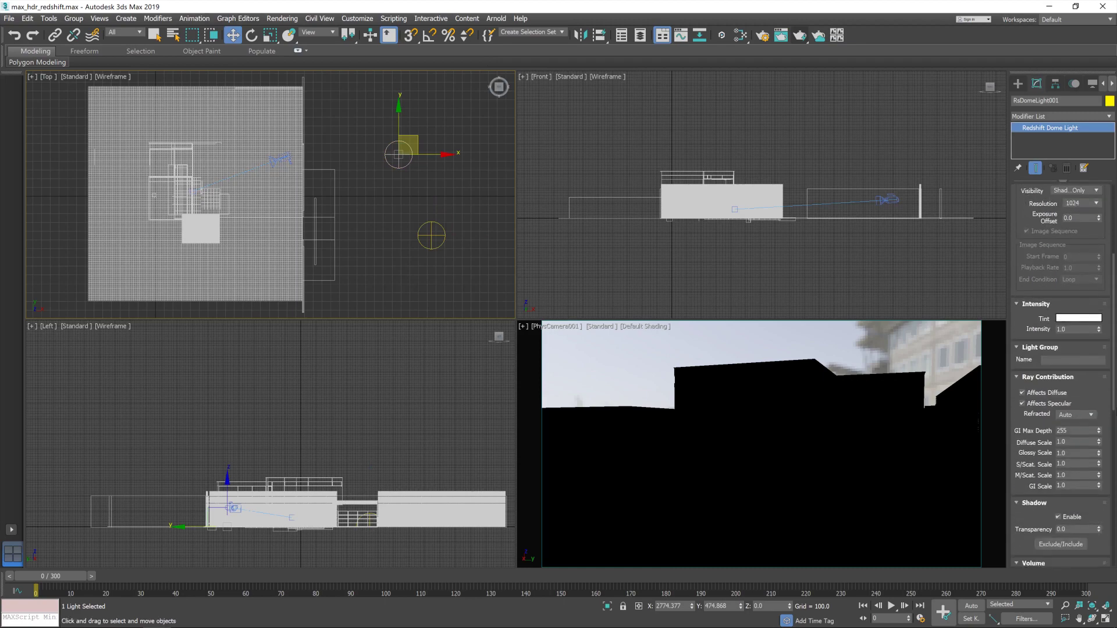
scroll(1061, 375, down, 3)
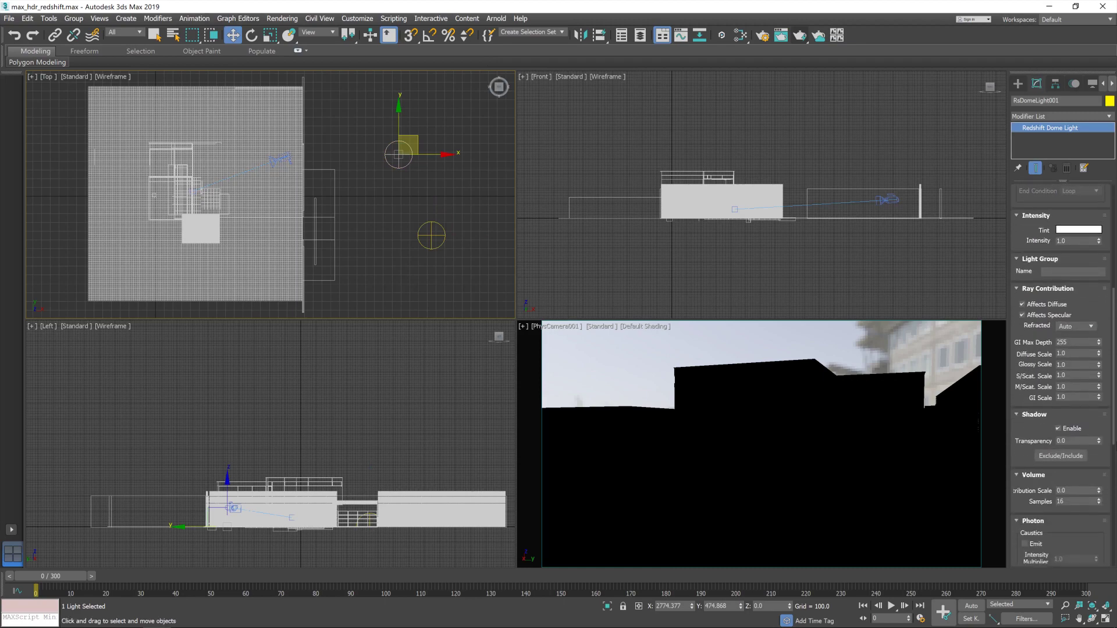
scroll(1045, 395, down, 8)
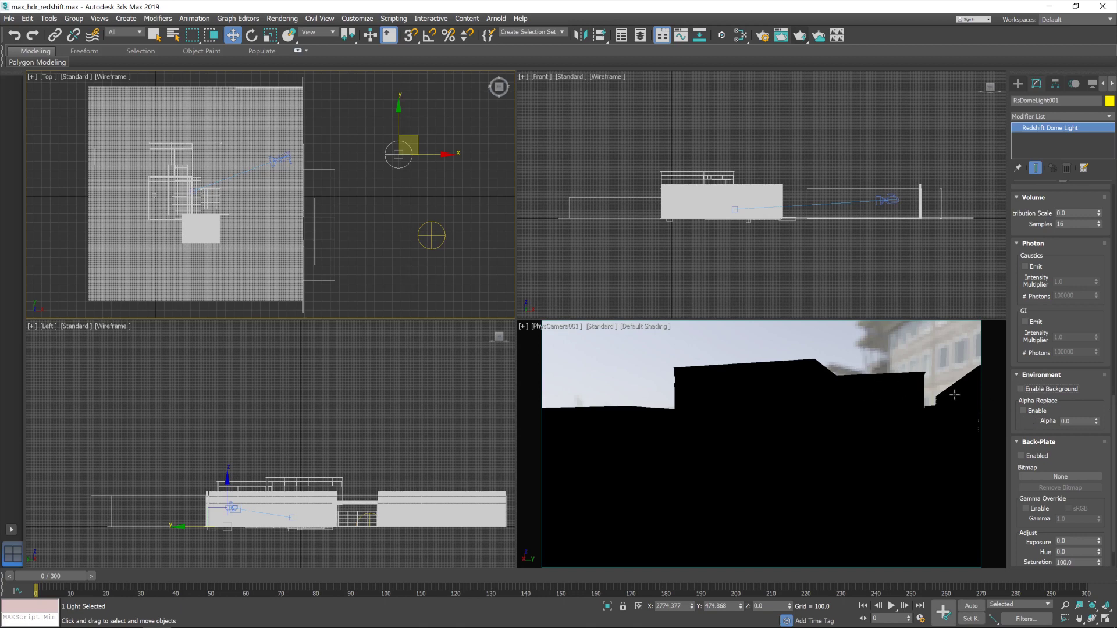
drag(1114, 414, 1114, 491)
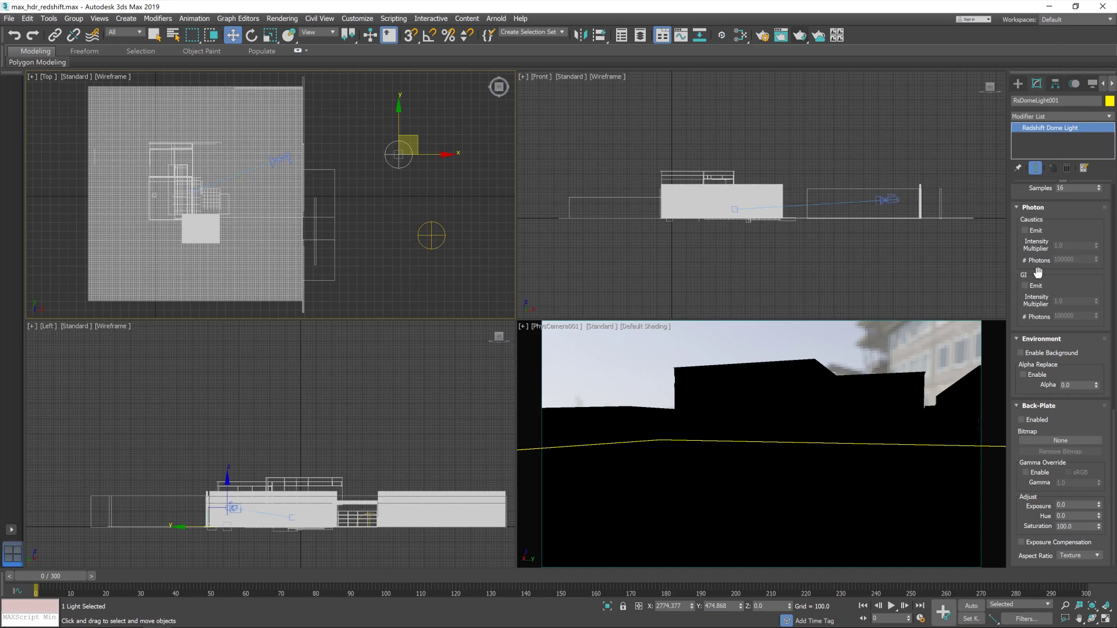
scroll(1011, 410, up, 3)
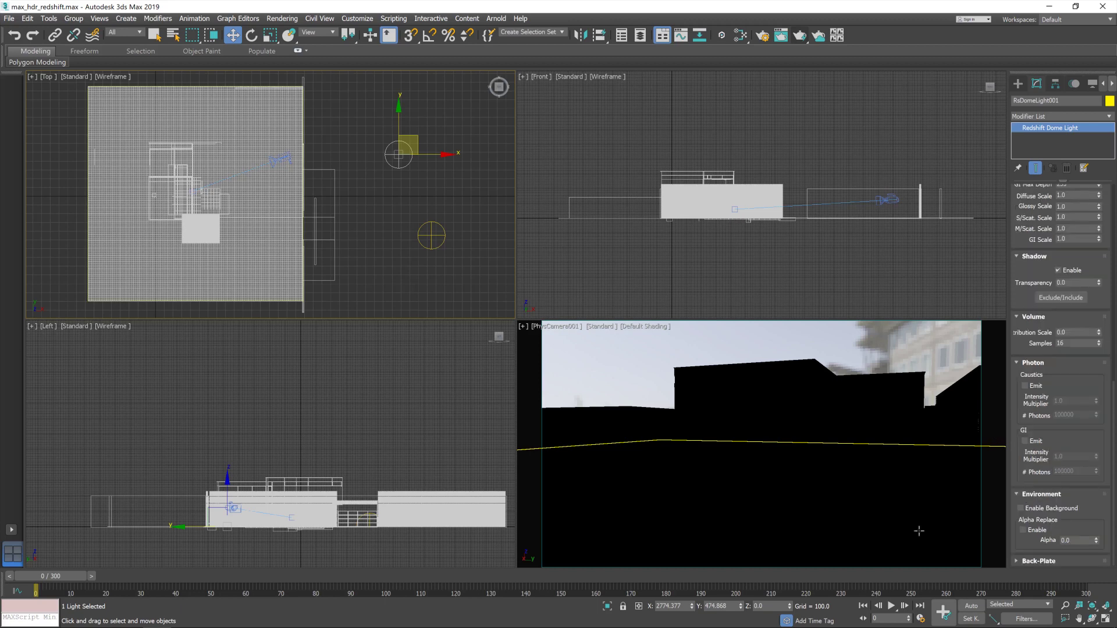
scroll(1069, 477, up, 1)
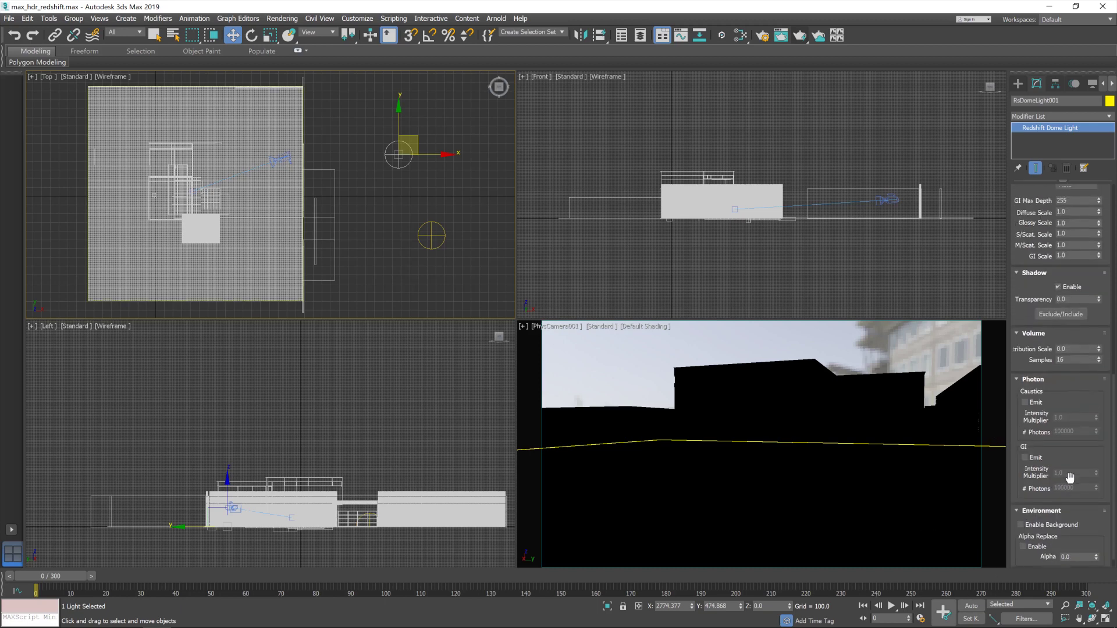
scroll(1069, 477, up, 5)
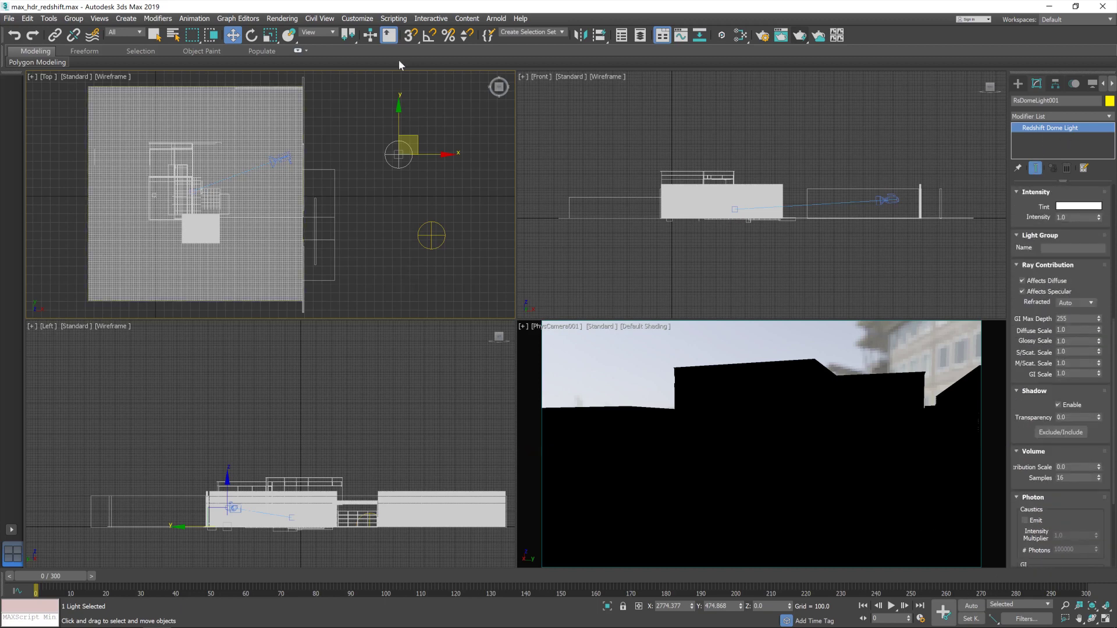
drag(1115, 401, 1114, 459)
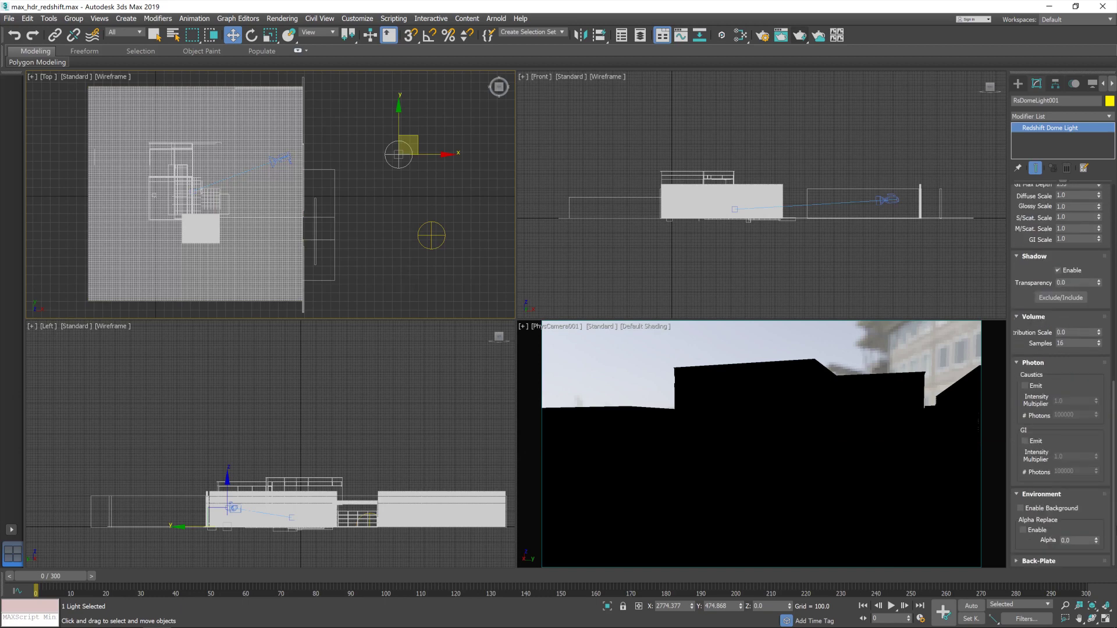
scroll(1045, 287, up, 4)
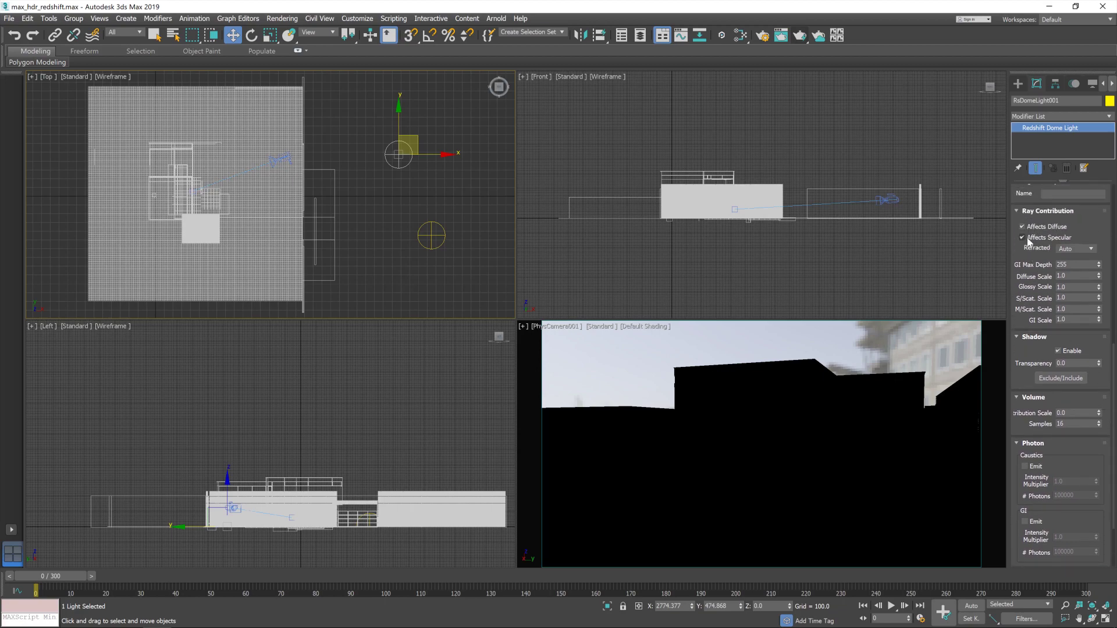
scroll(1061, 372, down, 4)
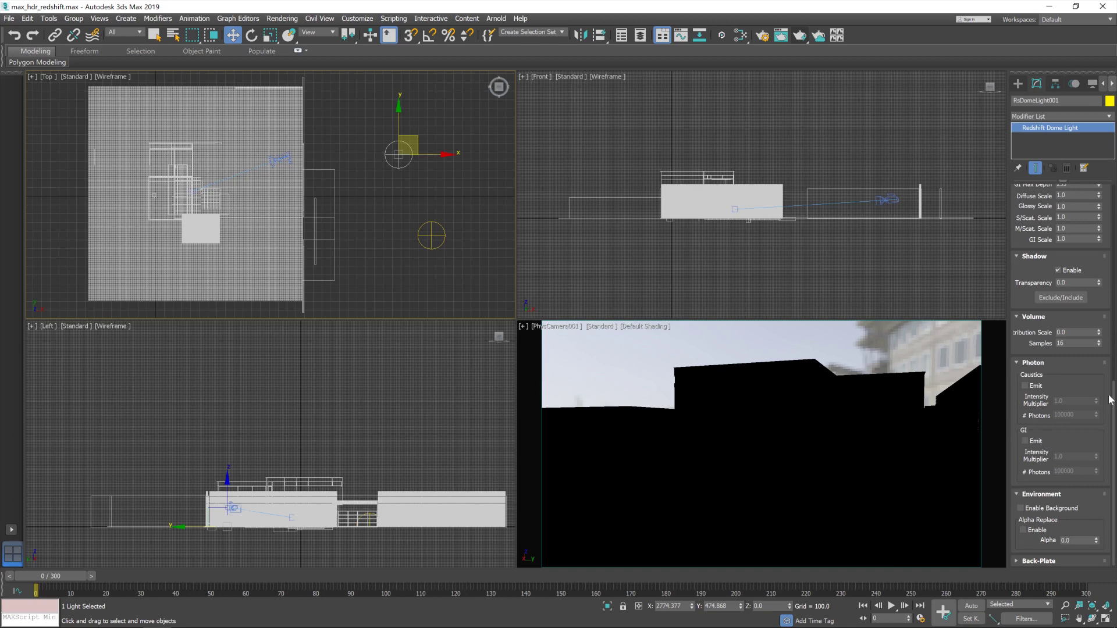
Step: Select RsDomeLight002 and load HdrOutdoorResidentialRiverwalkAfternoonClear001_JPG_16K.jpg as its bitmap
click(431, 235)
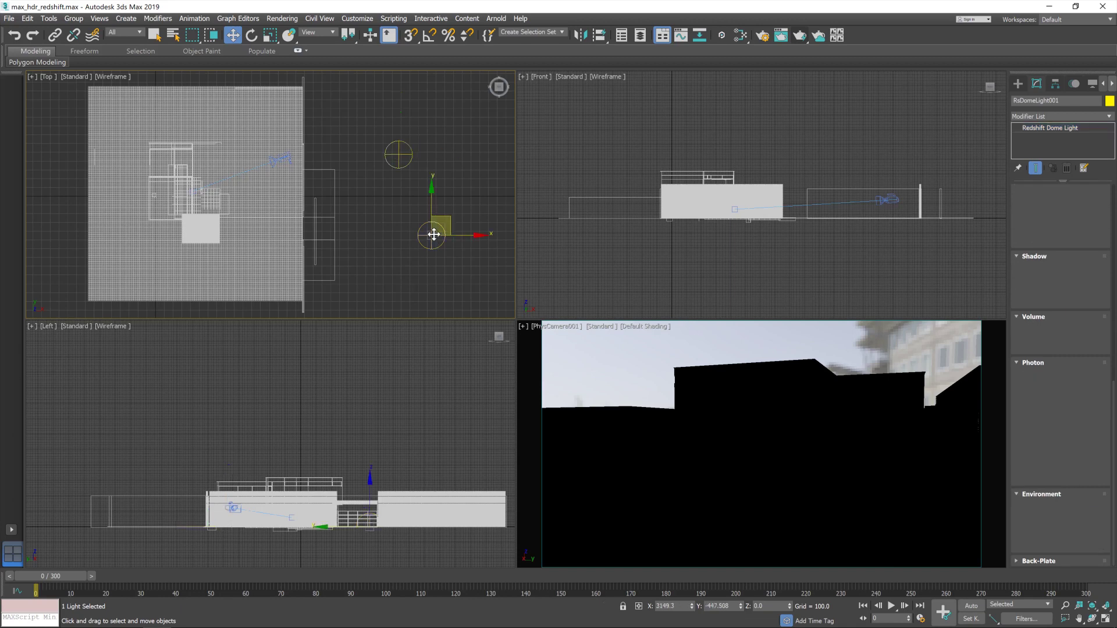
drag(1114, 375, 1113, 250)
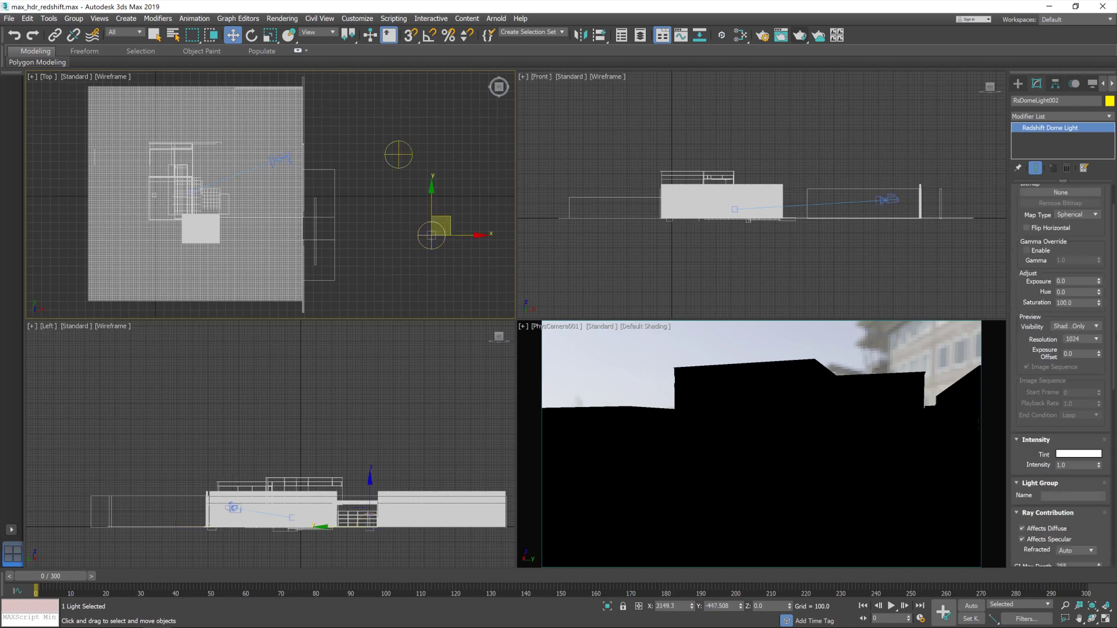
drag(1112, 199, 1112, 184)
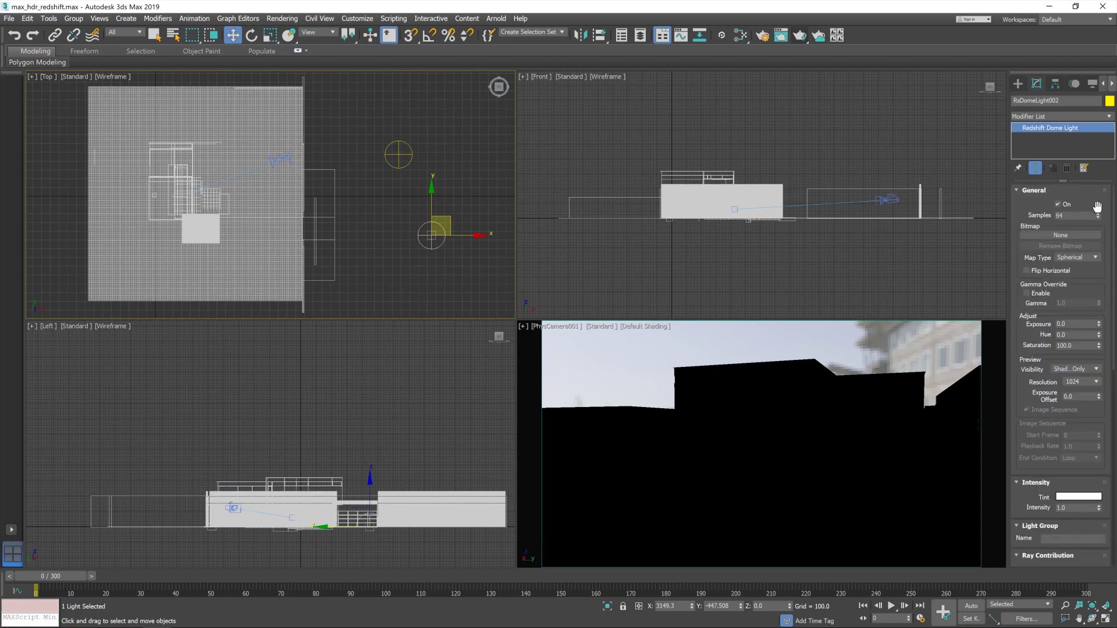
click(1072, 233)
click(246, 94)
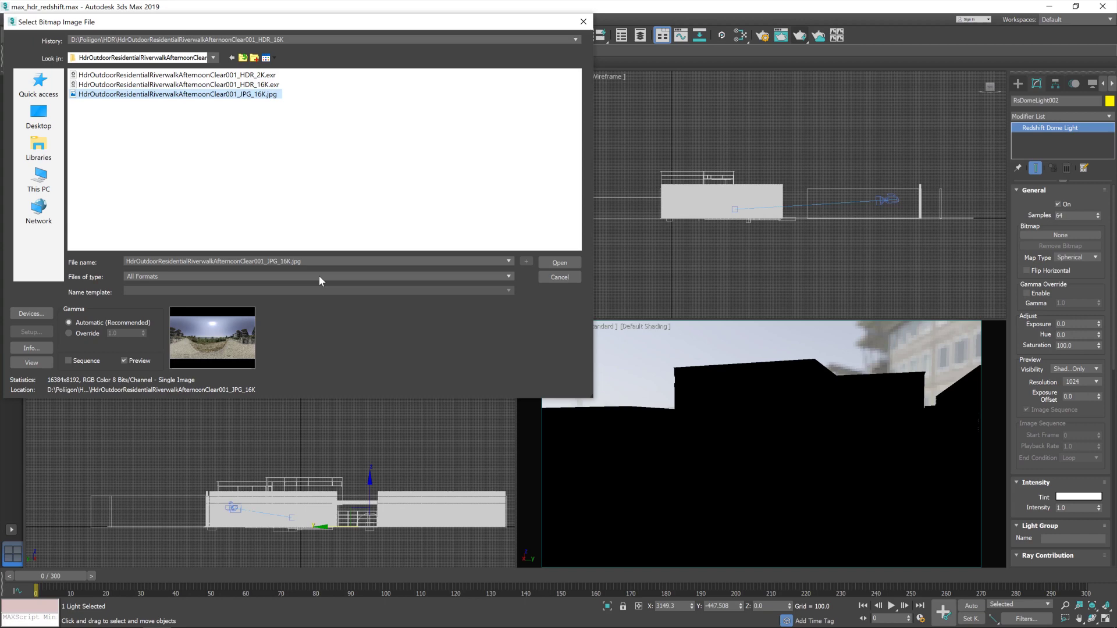
click(559, 263)
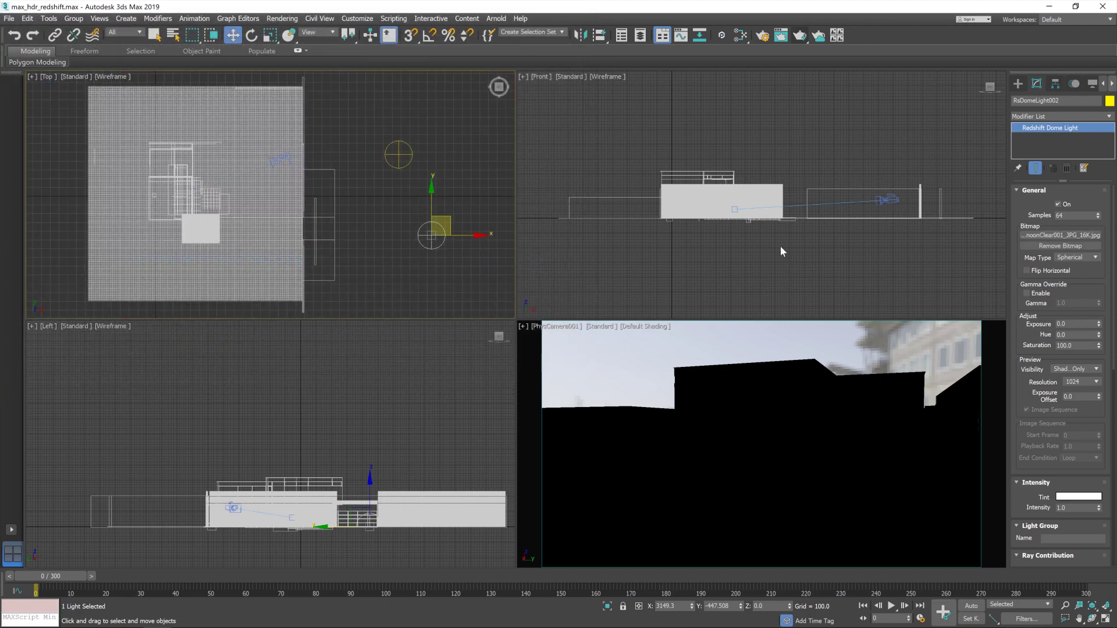
Step: Uncheck Affects Diffuse and Affects Specular in the Ray Contribution rollout
scroll(1114, 293, down, 4)
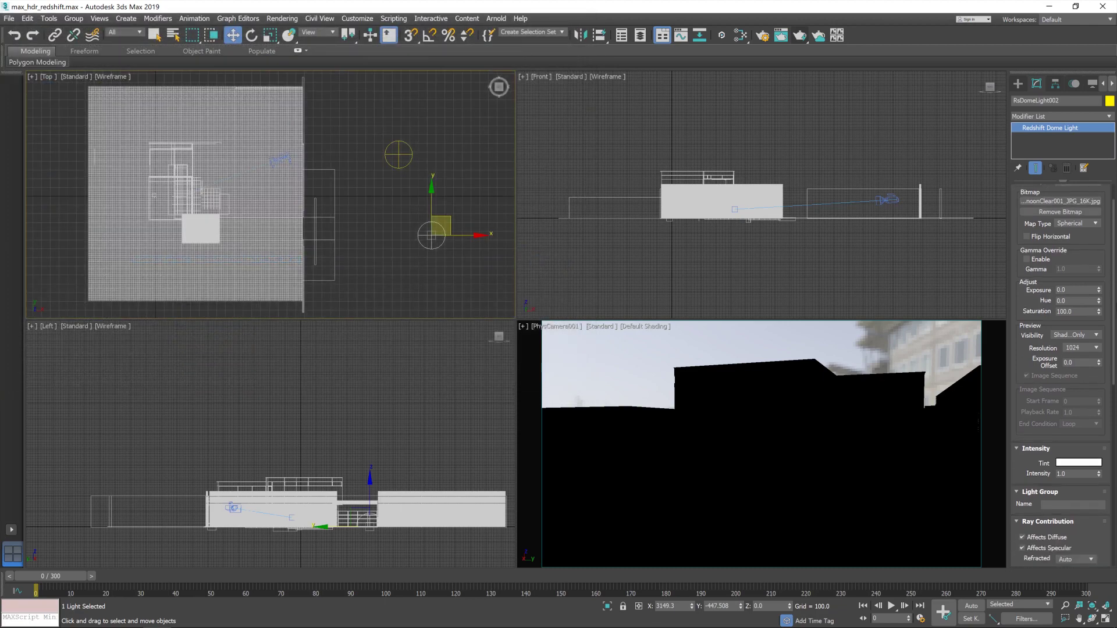
scroll(1114, 293, down, 4)
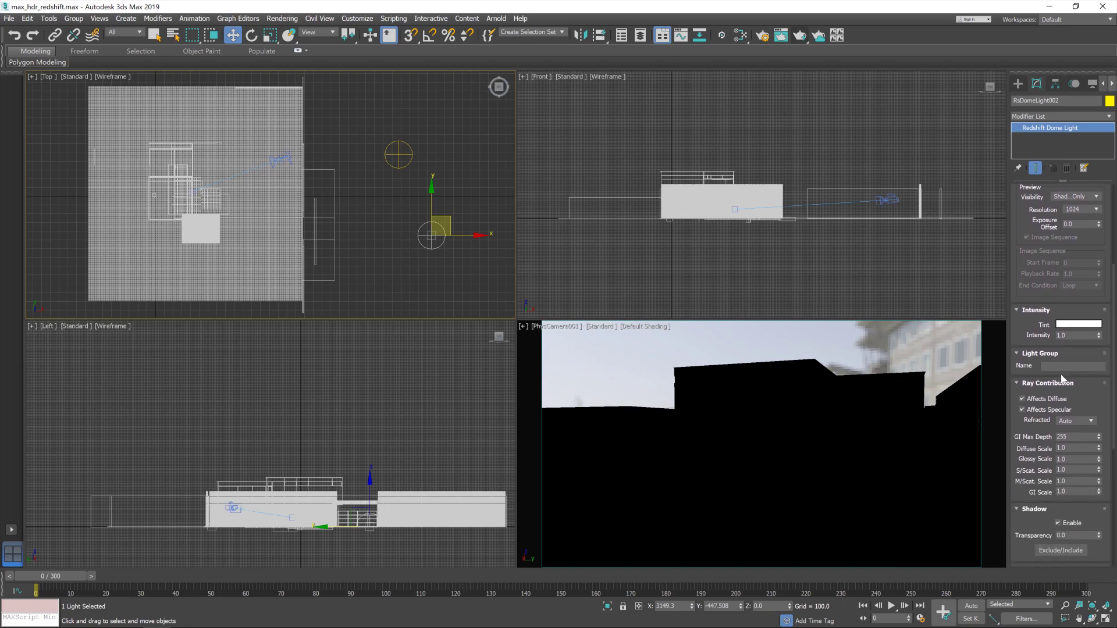
click(1053, 401)
click(1052, 409)
Step: Look through the remaining rollouts, then select the HDR dome light RsDomeLight001
scroll(1113, 401, down, 9)
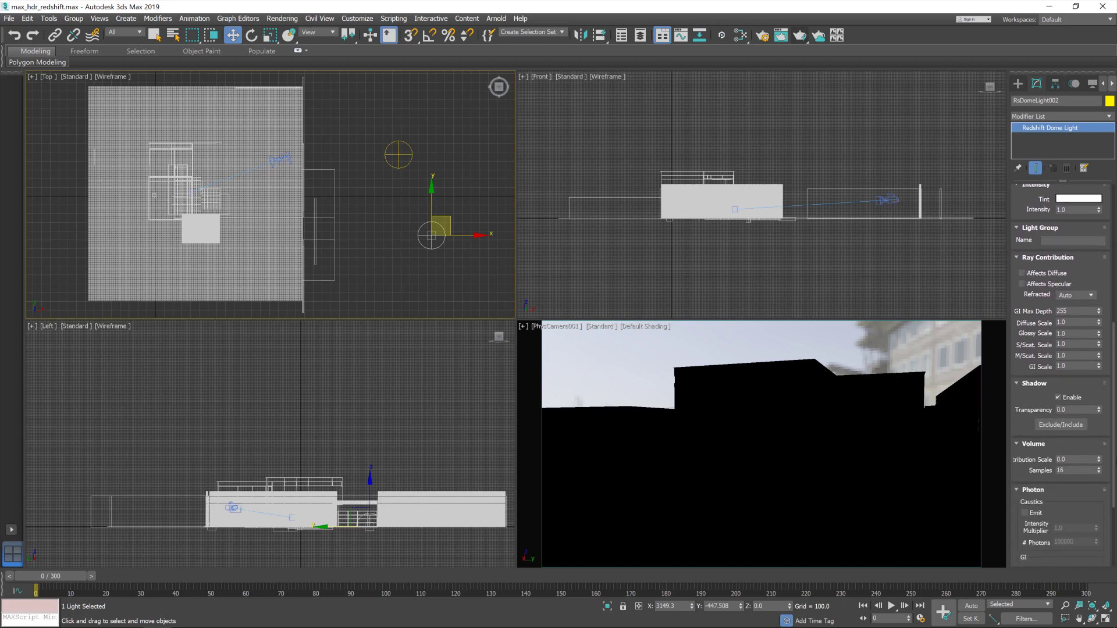
scroll(1094, 488, down, 1)
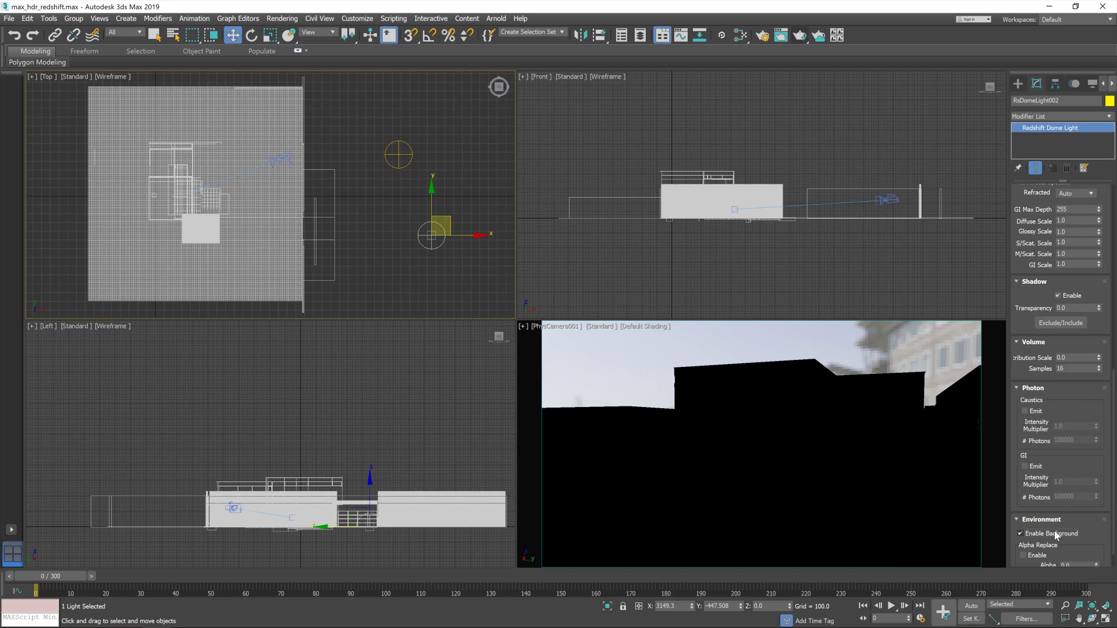
scroll(1054, 531, down, 1)
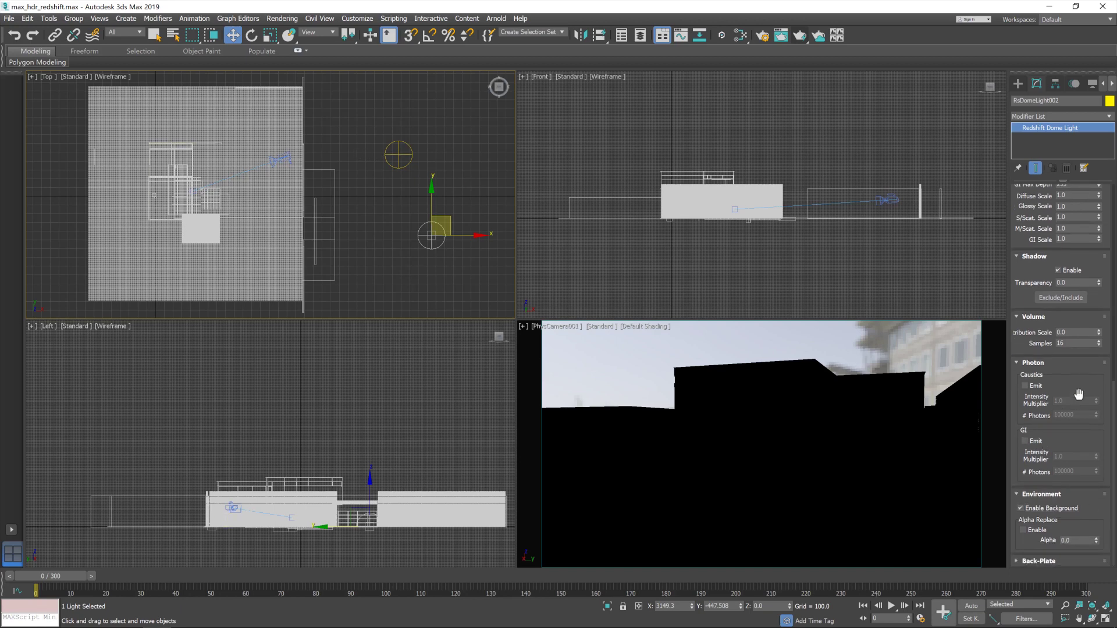
scroll(1065, 275, up, 1)
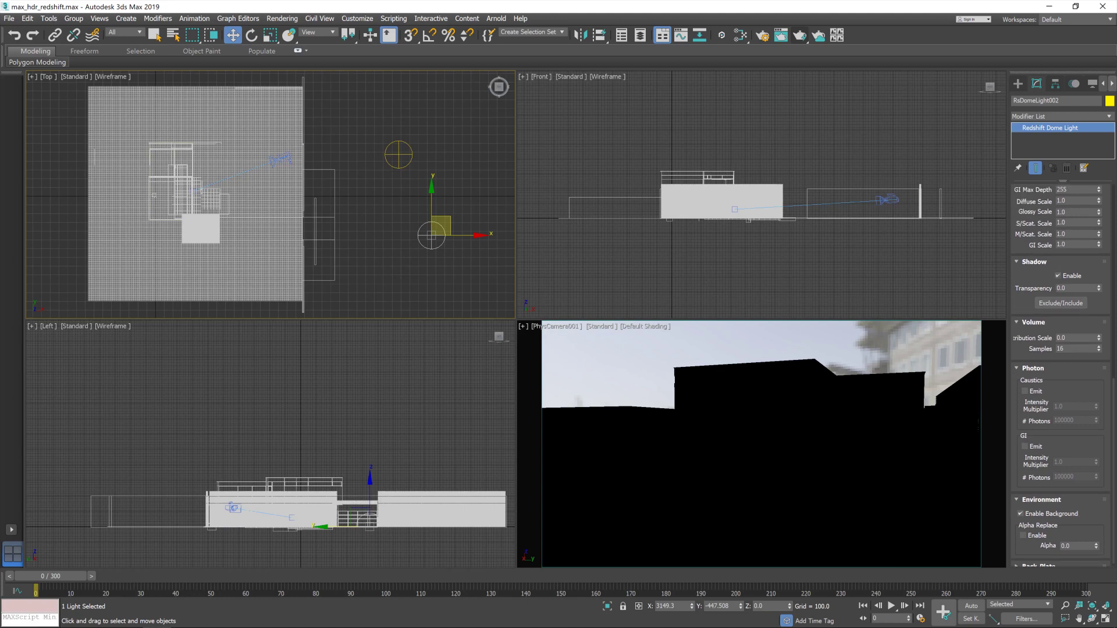
drag(1114, 410, 1107, 204)
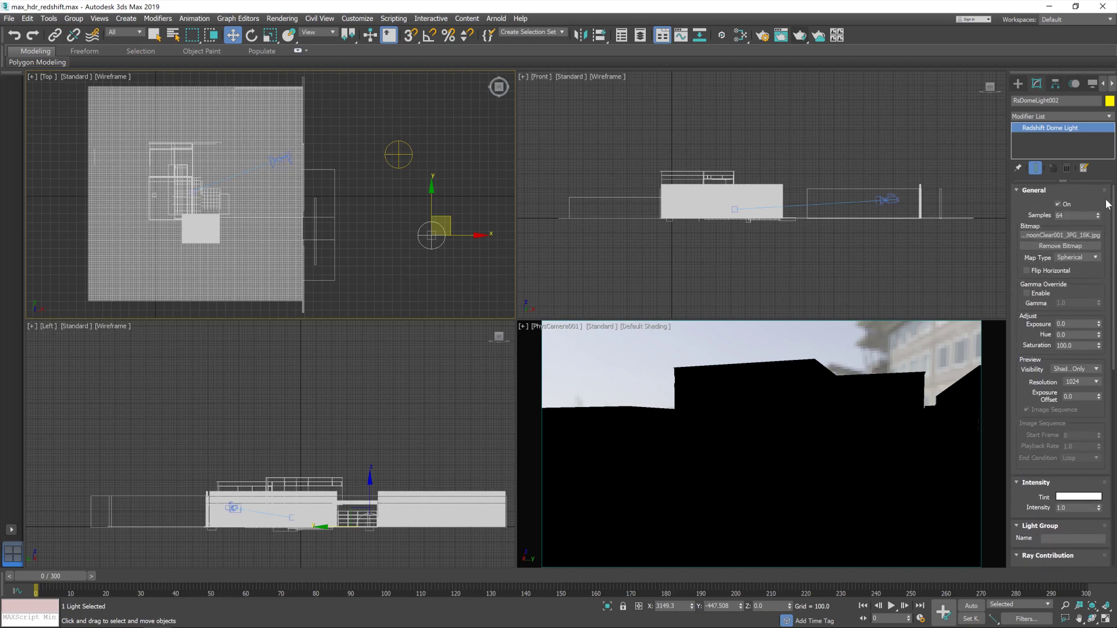
click(398, 154)
Step: Switch off the 2K HDR dome light and spin RsDomeLight002 around its vertical axis
click(1058, 204)
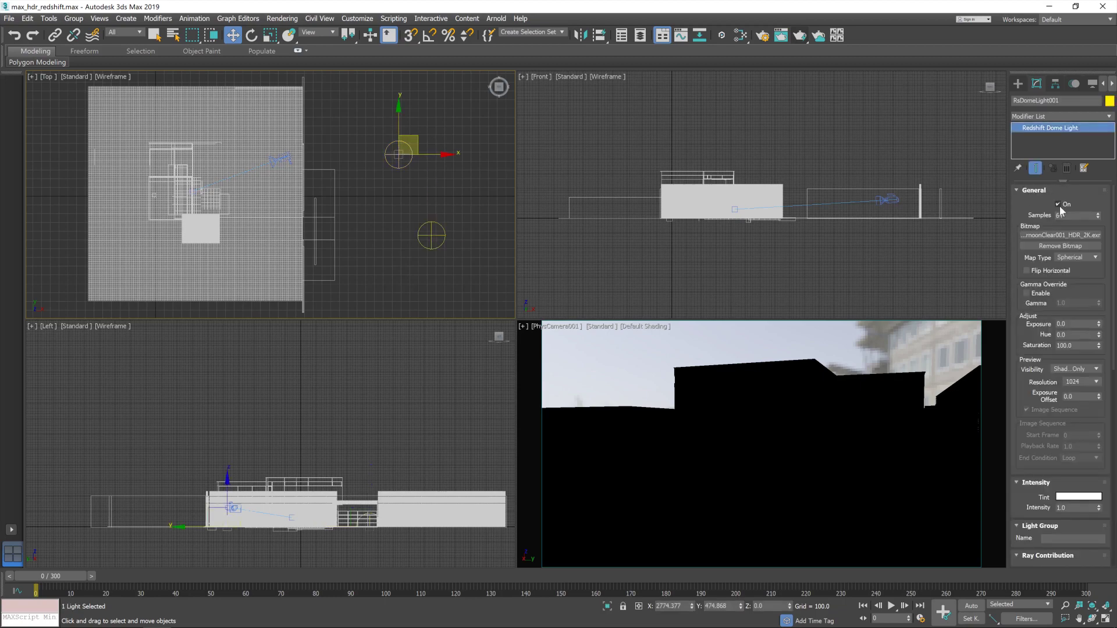
click(431, 235)
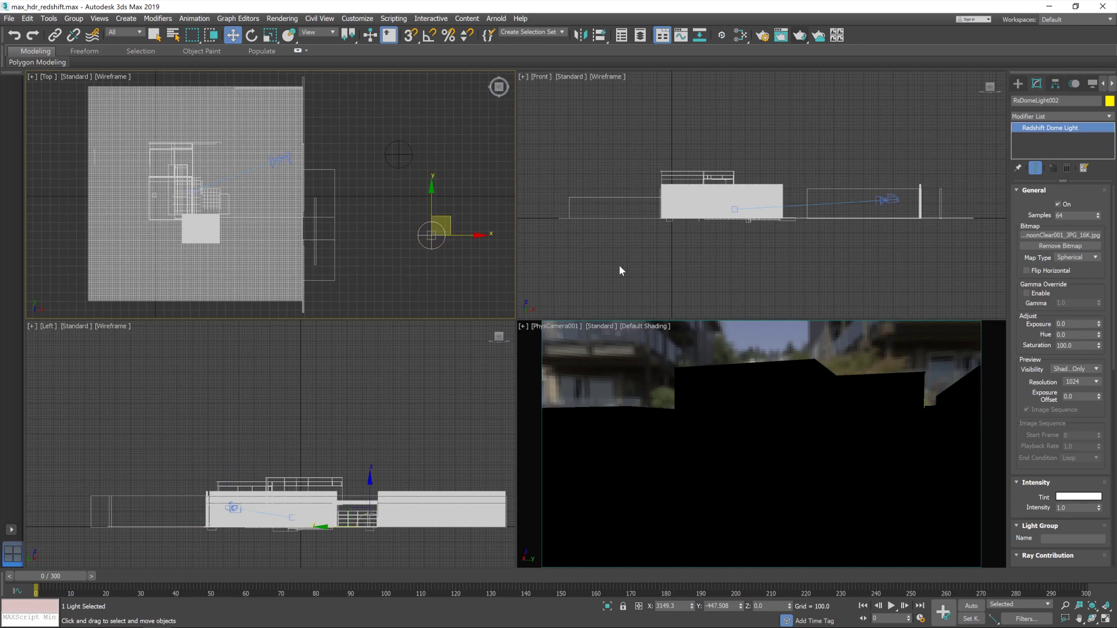
click(251, 36)
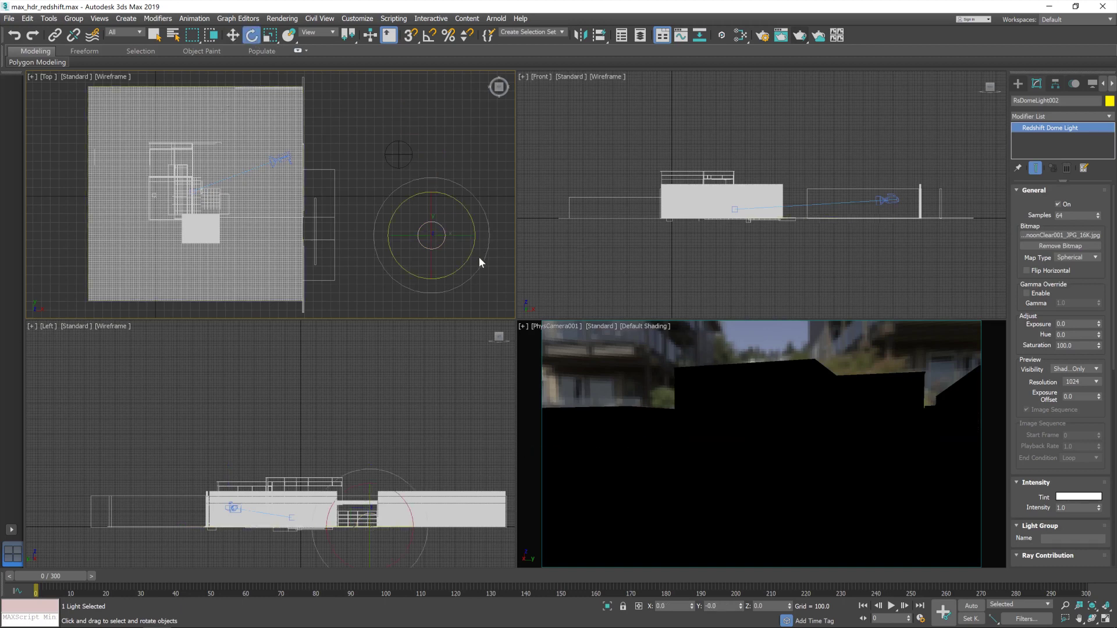
drag(479, 258, 447, 306)
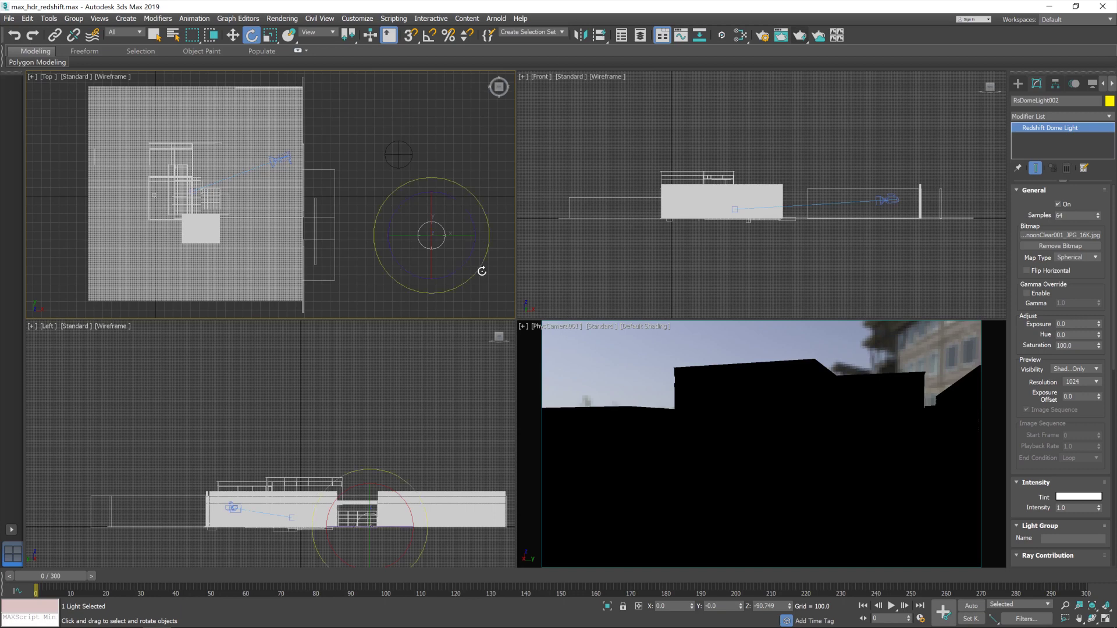
Step: Rotate RsDomeLight002 further and tilt it about its local X axis to reframe the sky
drag(481, 271, 485, 285)
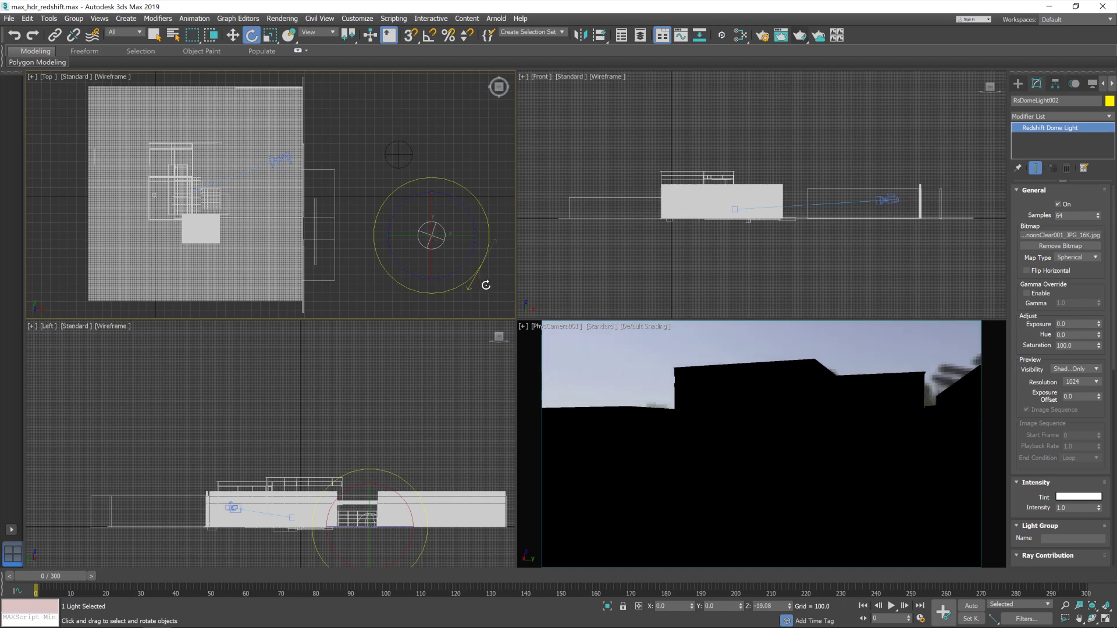
drag(429, 212, 431, 213)
click(317, 32)
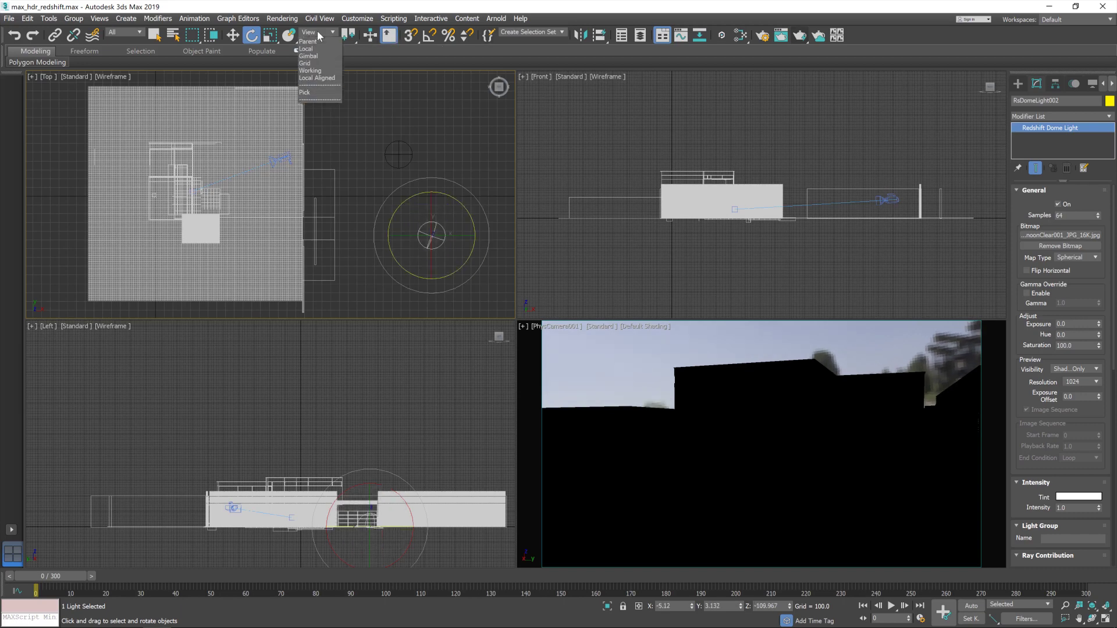
click(328, 71)
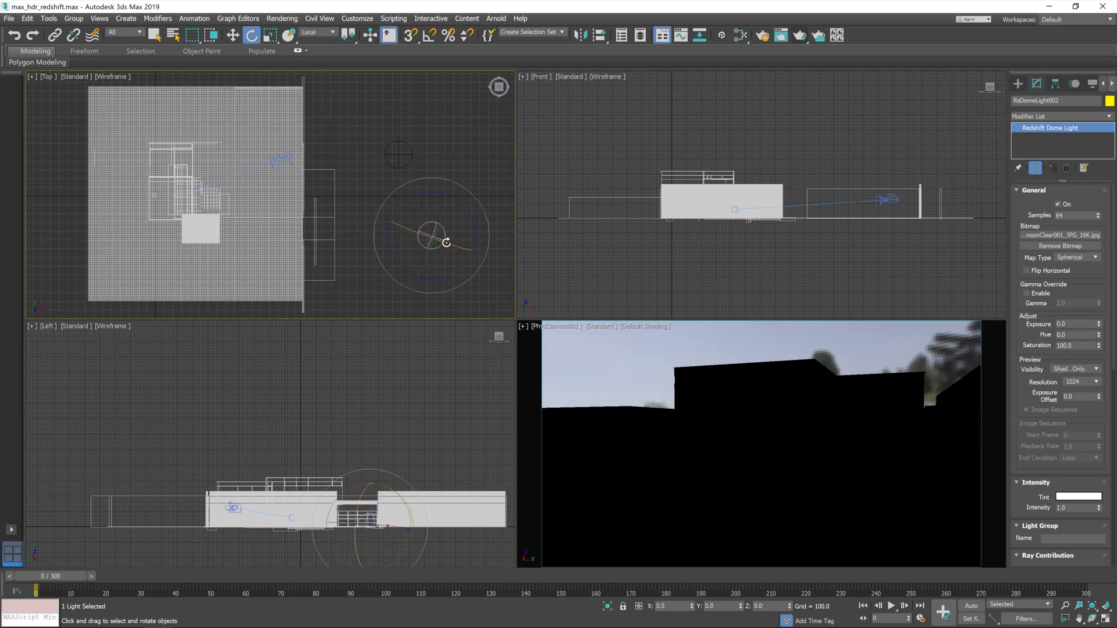
drag(439, 242, 446, 245)
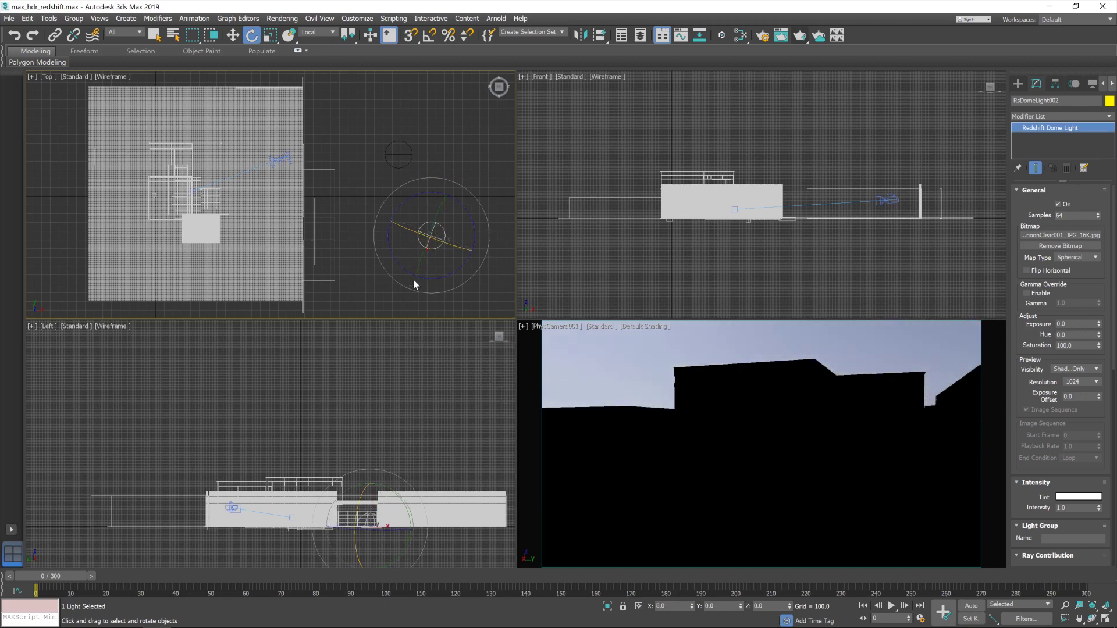
click(397, 151)
Step: Turn RsDomeLight001 back on, set its Preview Visibility to Off, and start a Redshift render
click(1059, 204)
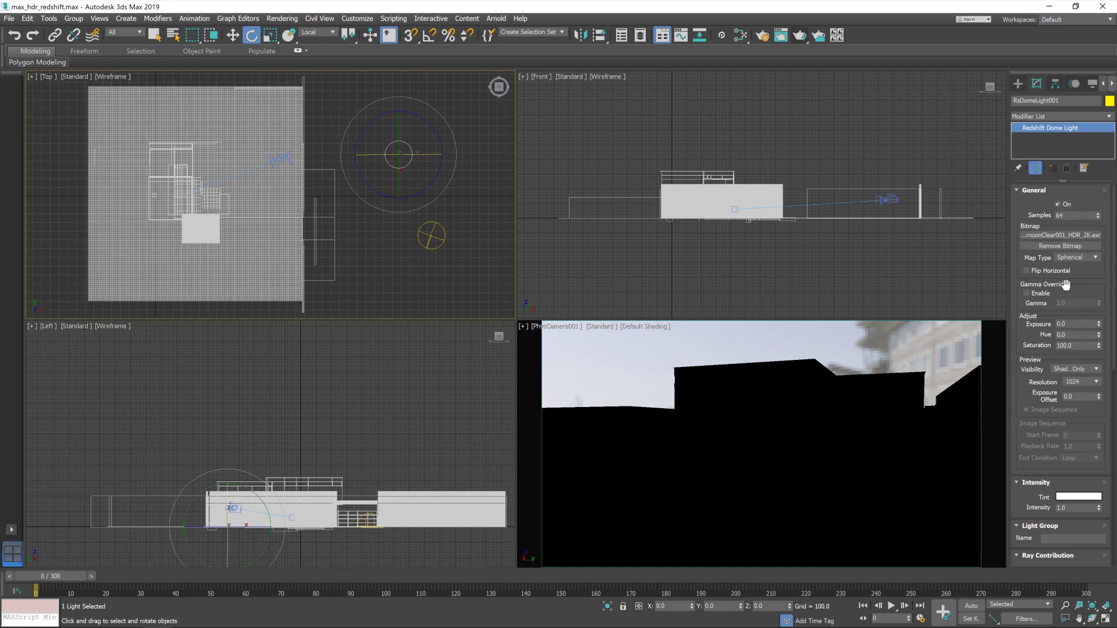
drag(1113, 285, 1104, 333)
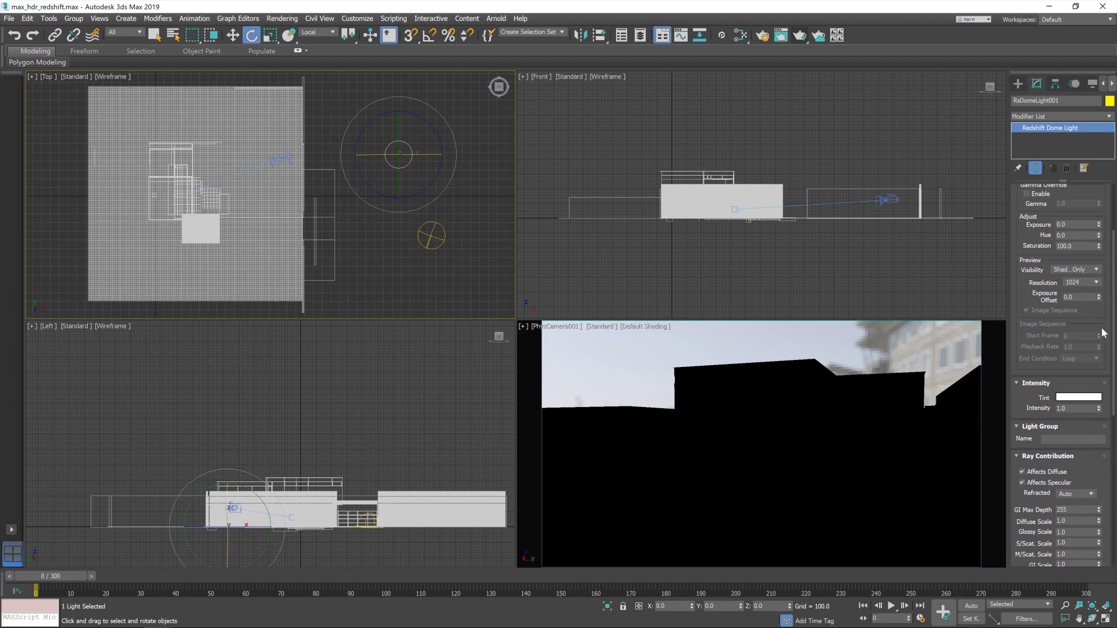
click(1065, 269)
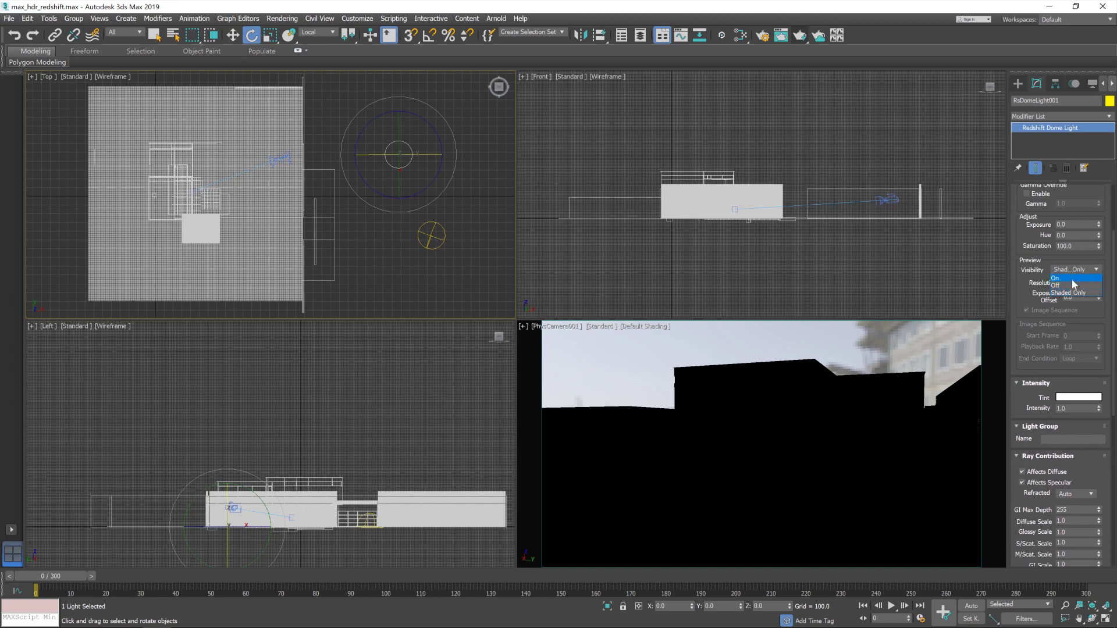
click(1072, 285)
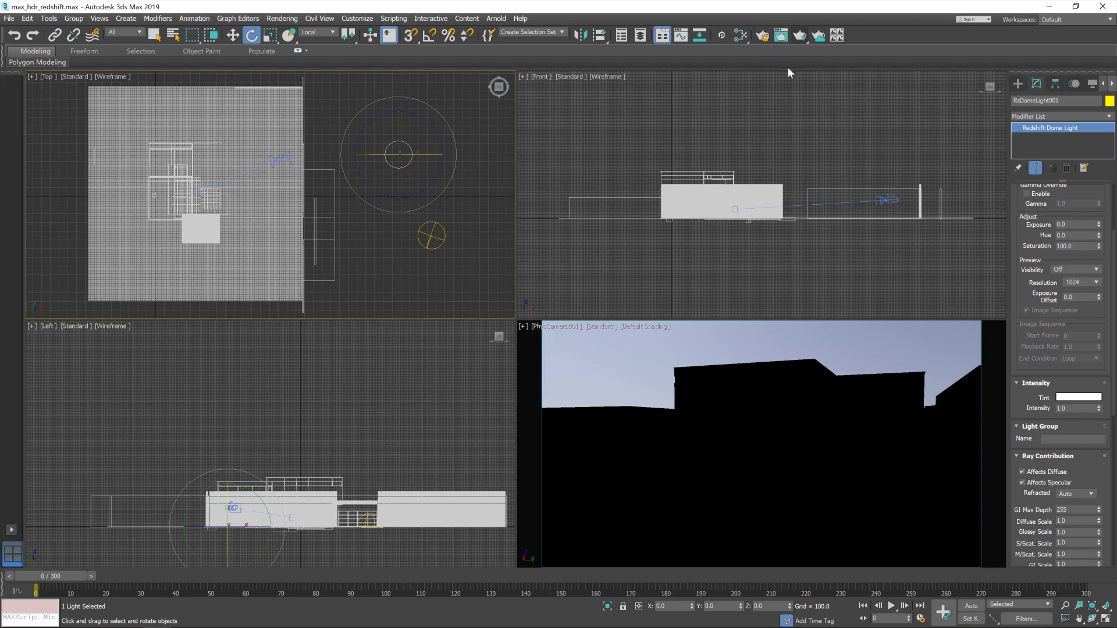
click(800, 36)
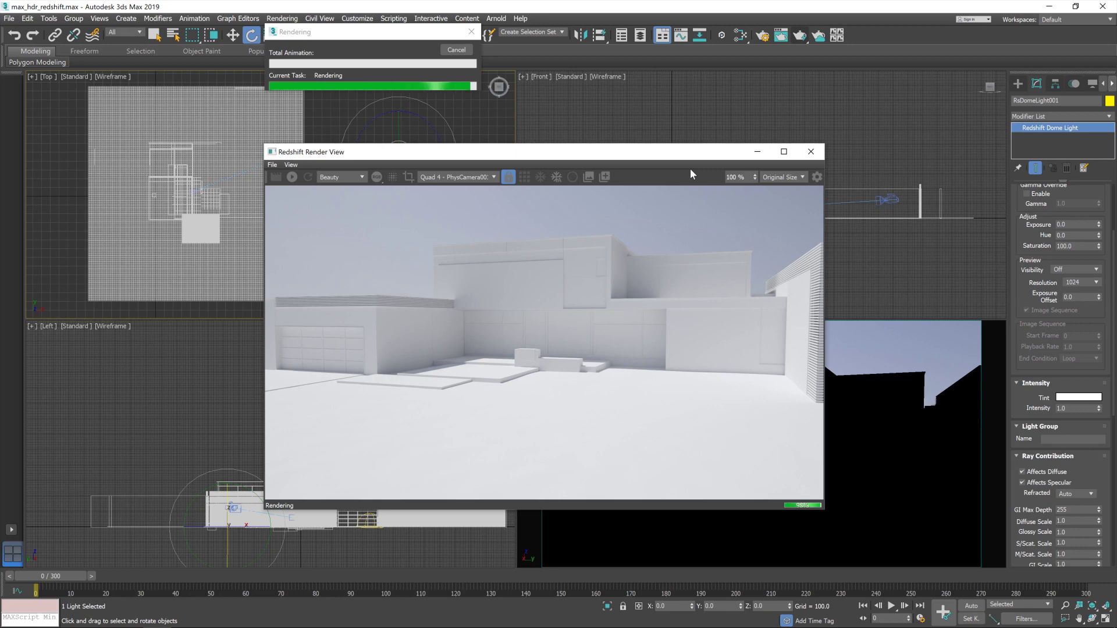